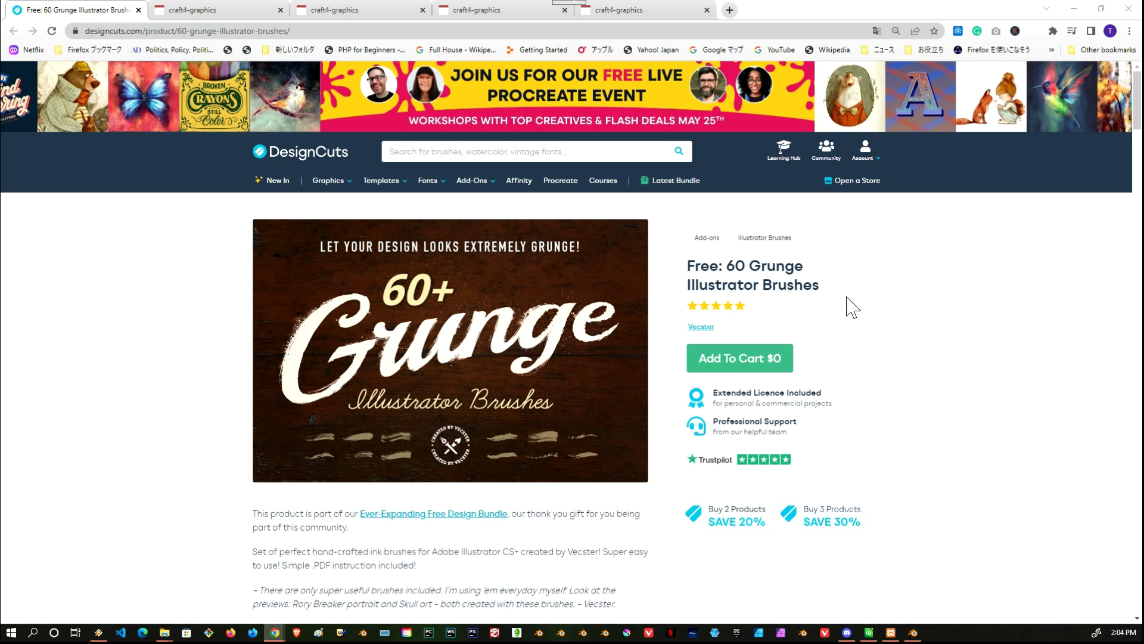
# - Look over the page, then bring the brush pack folder window forward and enlarge it
pyautogui.scroll(-2, 806, 350)
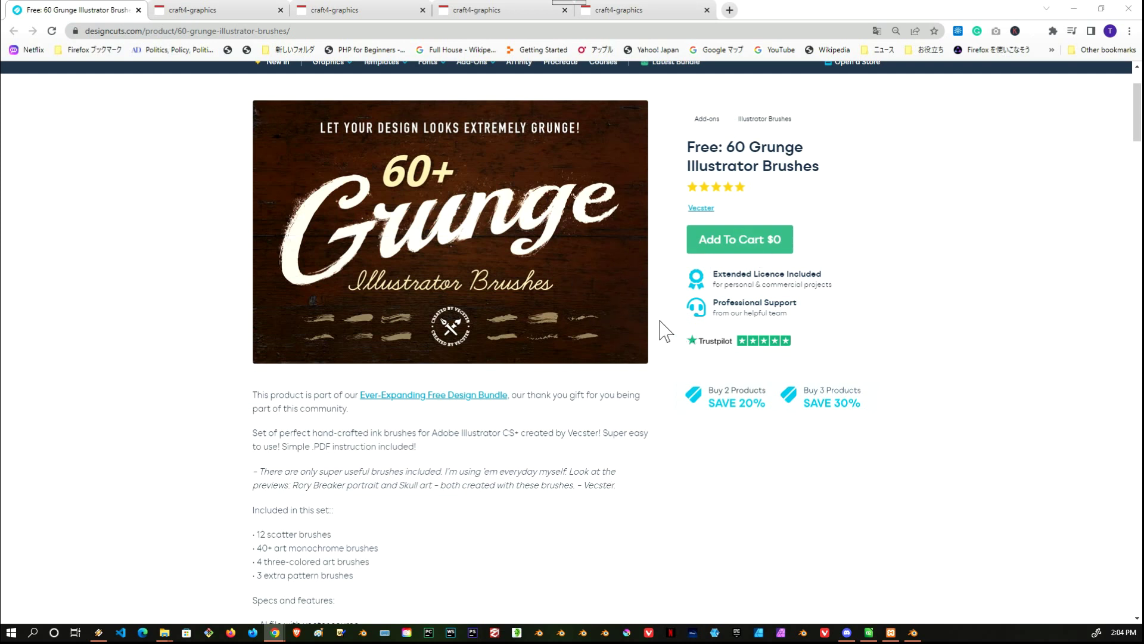
pyautogui.scroll(2, 737, 296)
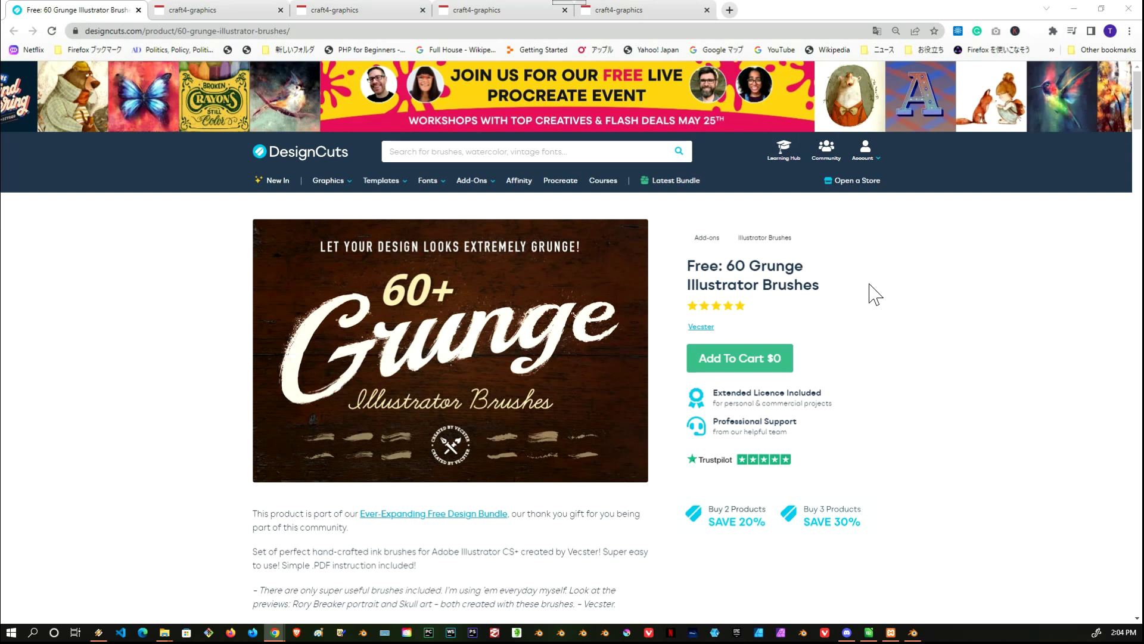
pyautogui.scroll(-5, 892, 290)
pyautogui.scroll(-2, 892, 289)
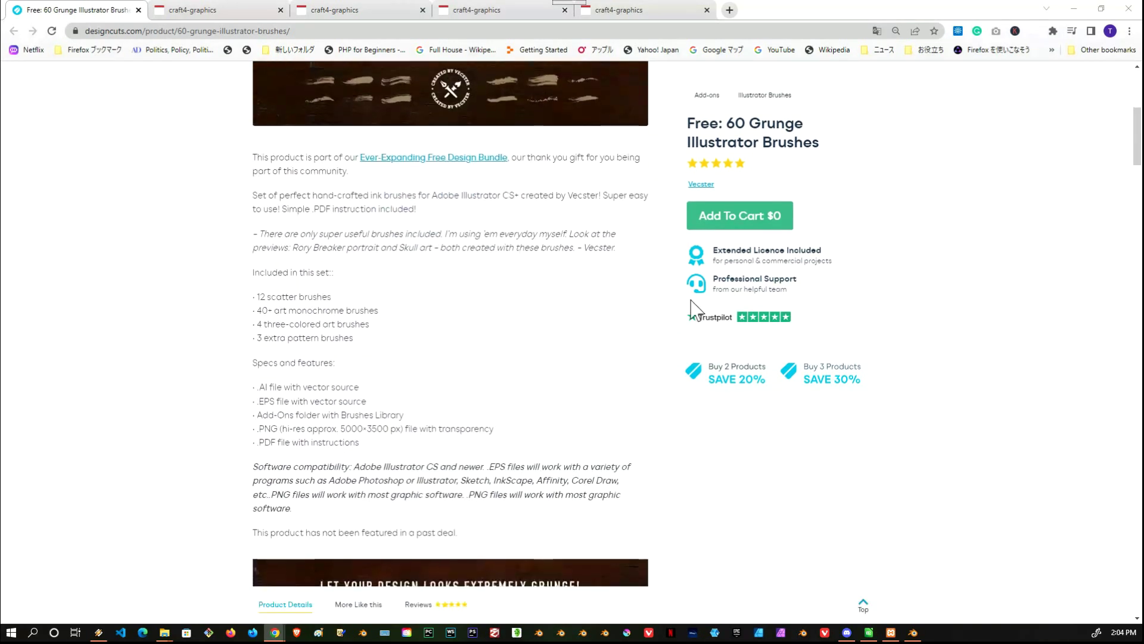
pyautogui.scroll(-3, 324, 276)
pyautogui.scroll(-3, 462, 259)
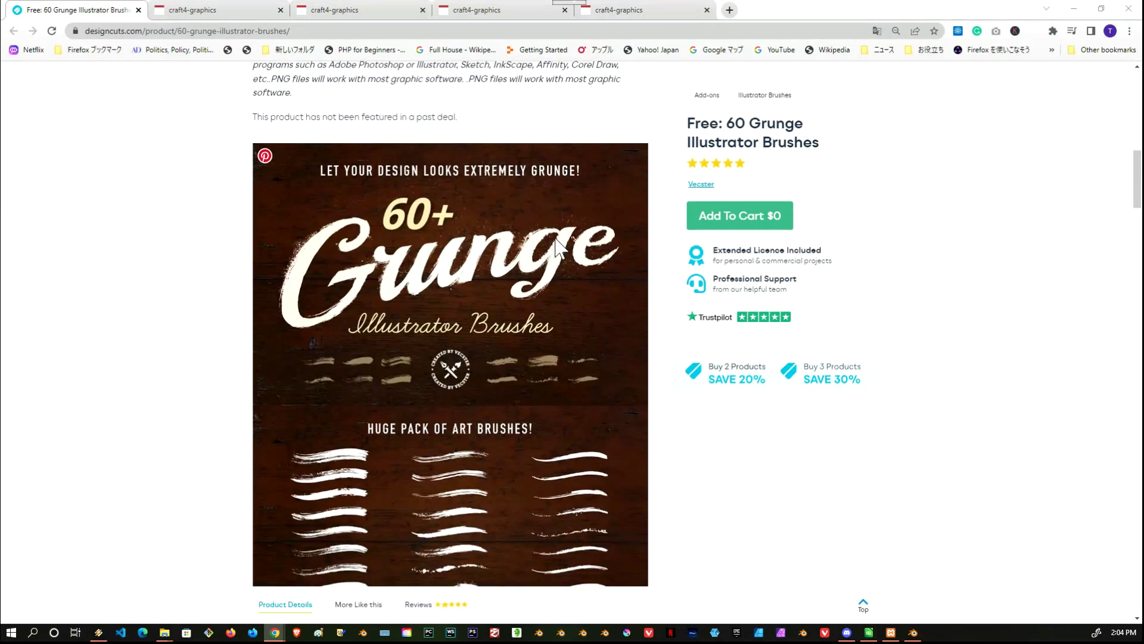
pyautogui.scroll(-4, 509, 295)
pyautogui.scroll(-3, 485, 289)
pyautogui.scroll(-2, 473, 283)
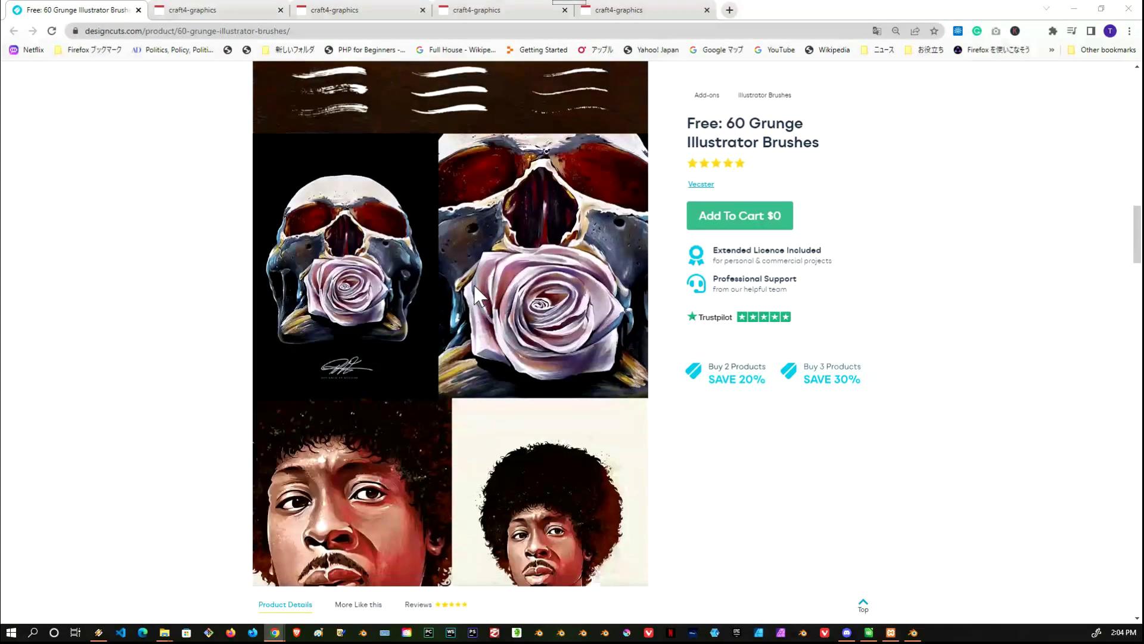
pyautogui.scroll(-4, 465, 291)
pyautogui.scroll(-4, 462, 282)
pyautogui.scroll(-2, 441, 275)
pyautogui.scroll(-4, 441, 270)
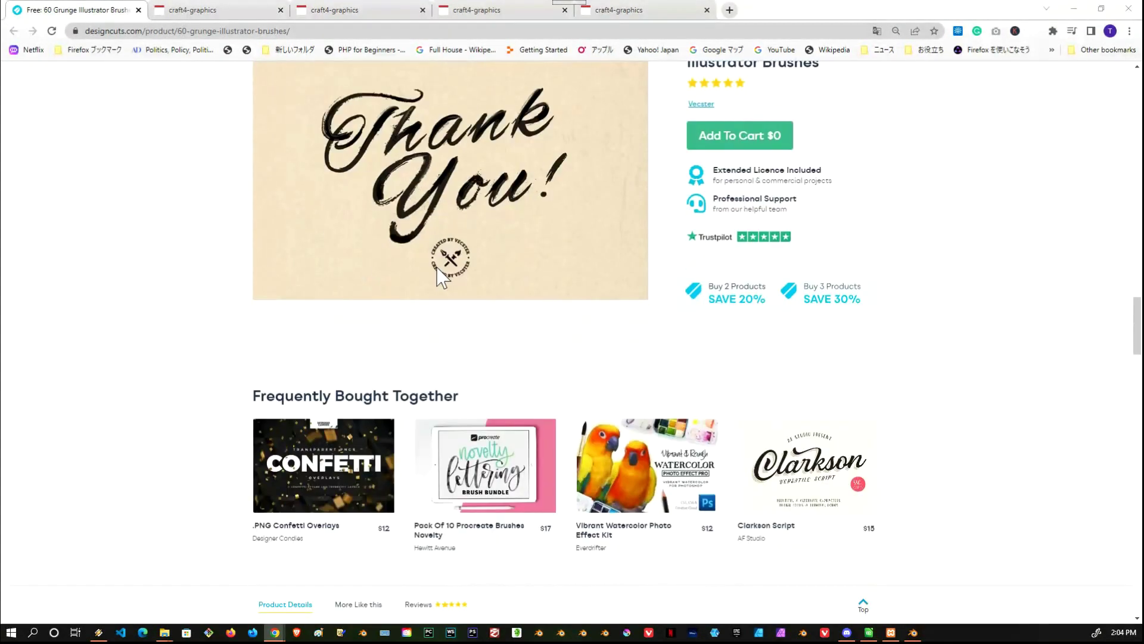
pyautogui.scroll(6, 533, 441)
pyautogui.scroll(4, 532, 445)
pyautogui.scroll(4, 531, 391)
pyautogui.scroll(4, 496, 378)
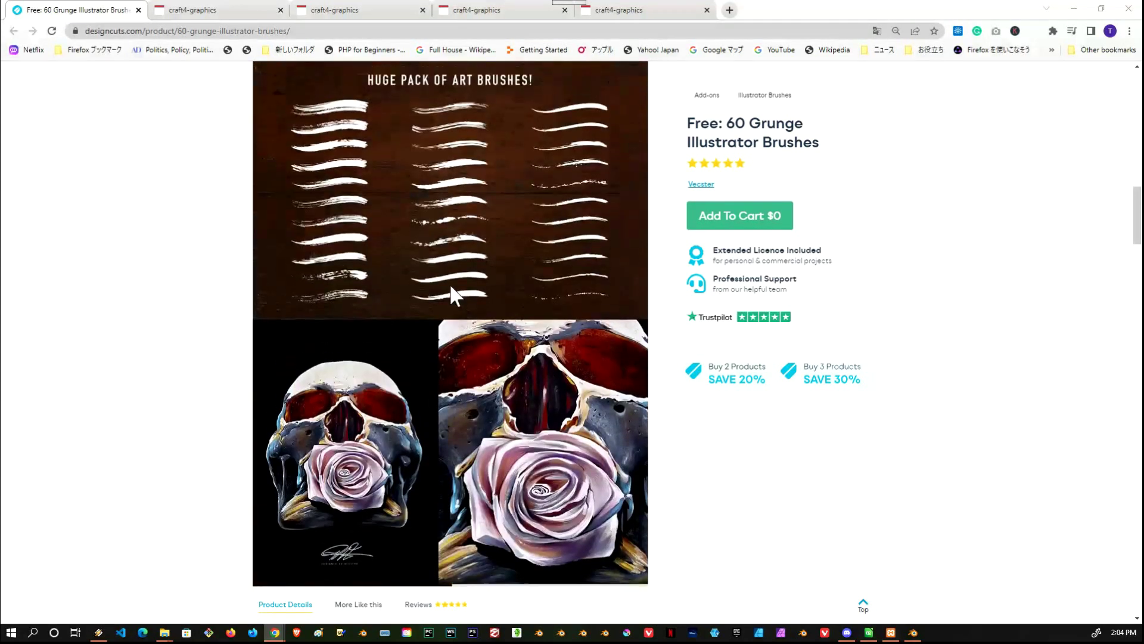
pyautogui.scroll(5, 449, 283)
pyautogui.hotkey('alt', 'Tab')
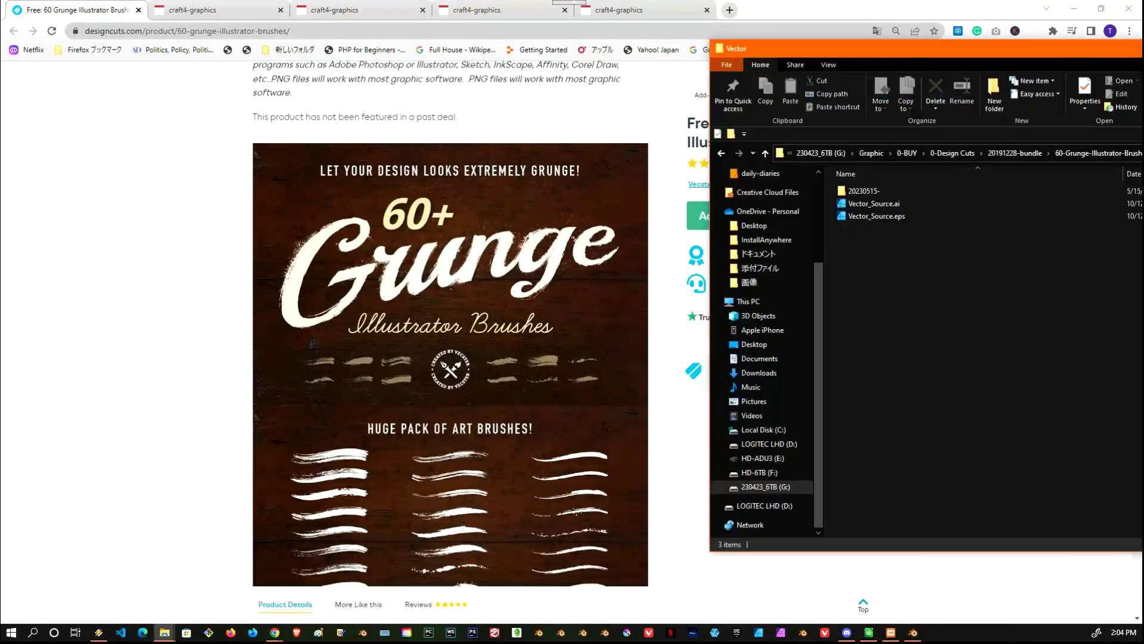
pyautogui.moveTo(983, 48); pyautogui.dragTo(840, 22)
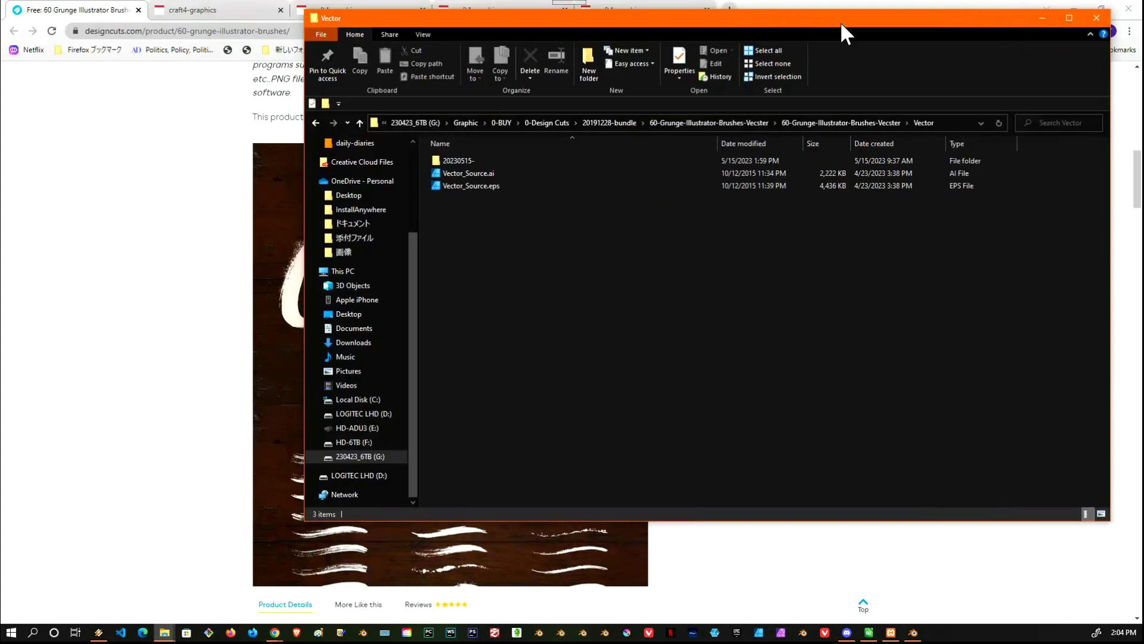
# - Check the pack's Add-Ons folder, then open its Raster folder
pyautogui.click(867, 120)
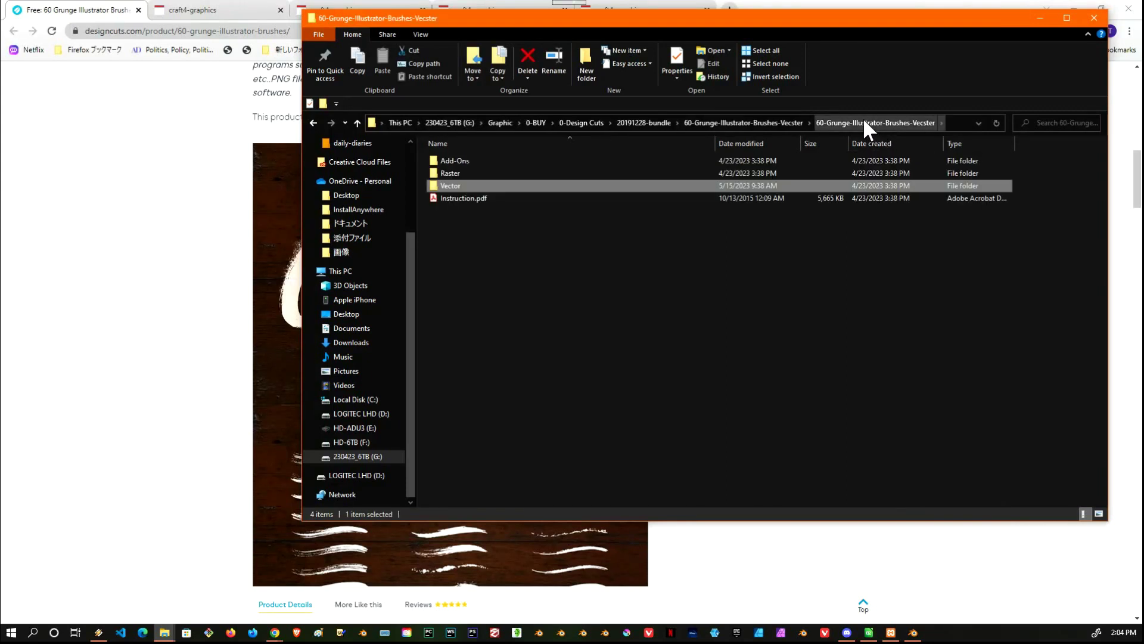
pyautogui.doubleClick(470, 156)
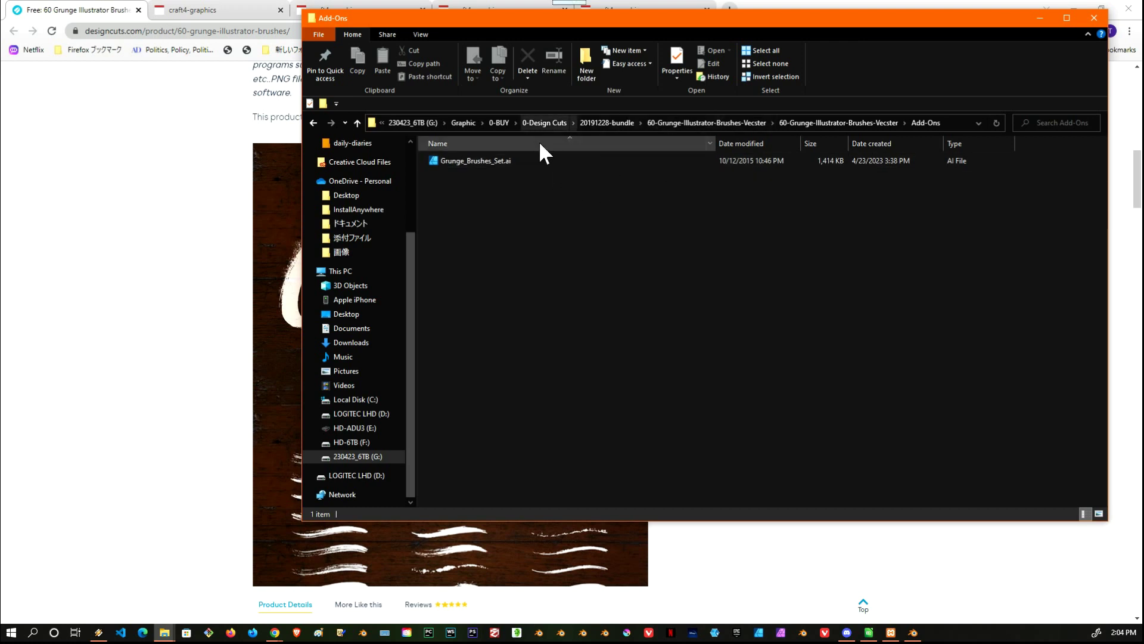
pyautogui.click(853, 123)
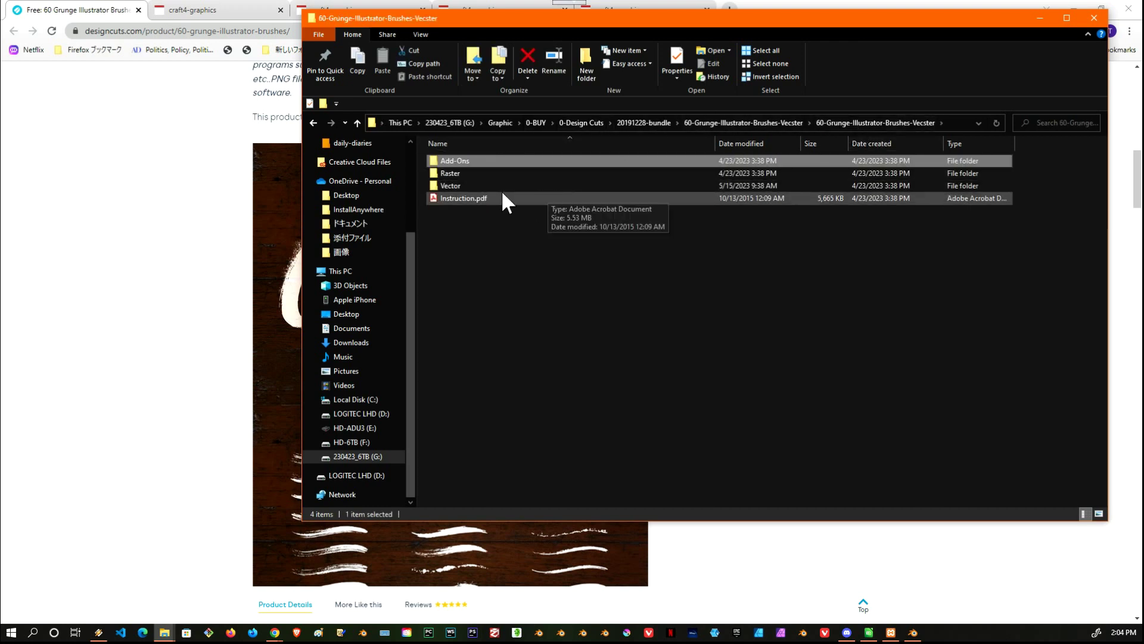
pyautogui.doubleClick(465, 173)
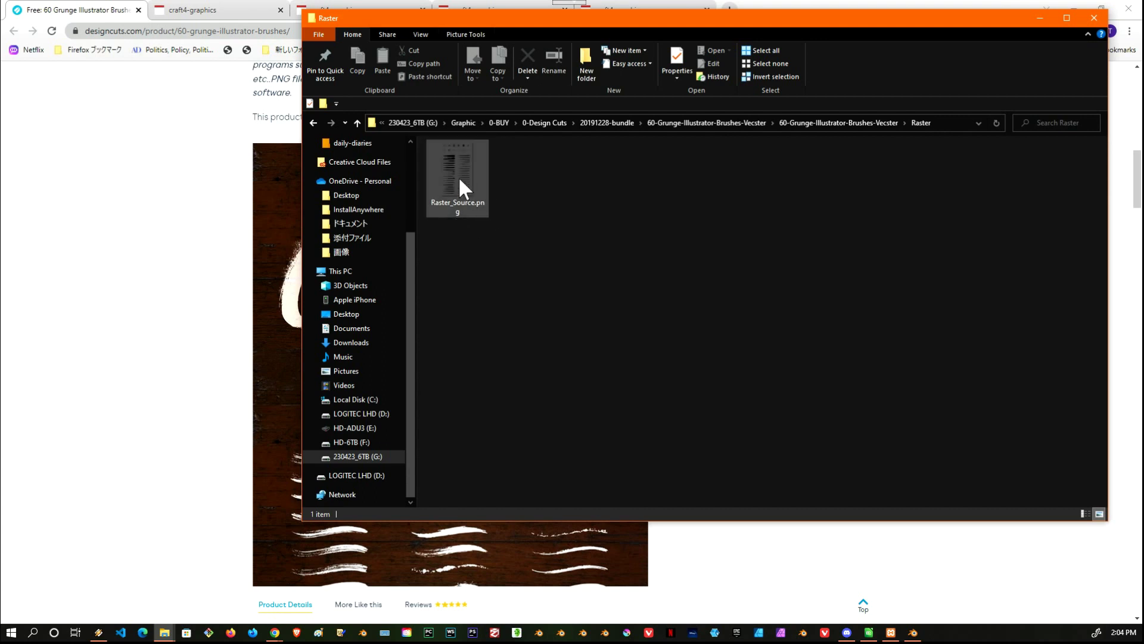
# - Preview Raster_Source.png in Windows Photo Viewer, then close the viewer
pyautogui.doubleClick(458, 179)
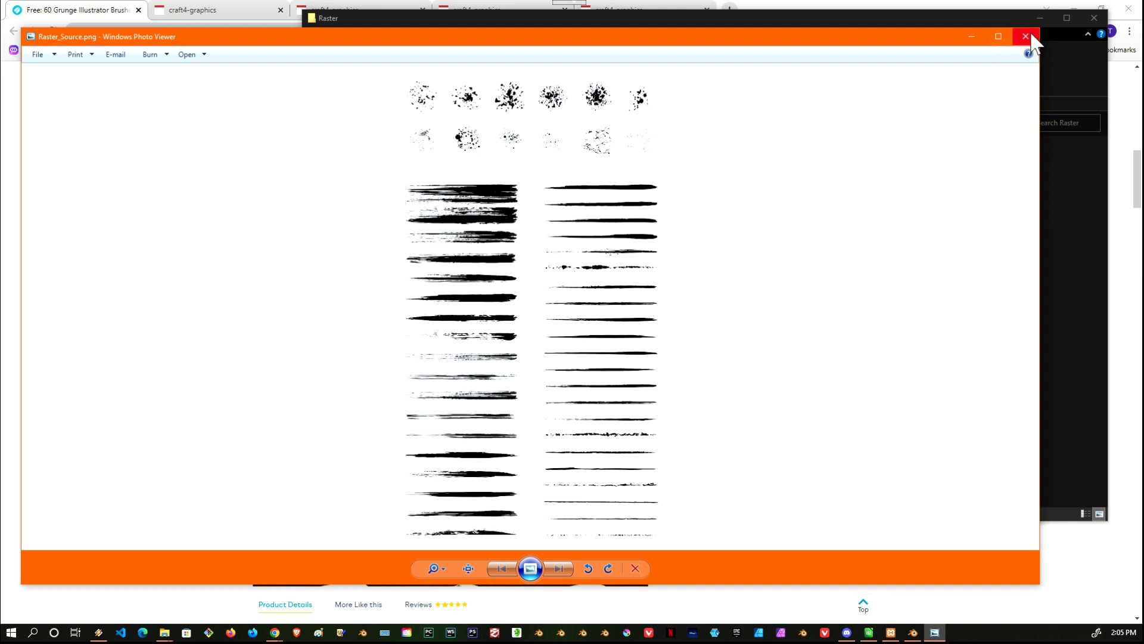
pyautogui.click(1025, 37)
# - Open the pack's Vector folder, select Vector_Source.eps, then minimize File Explorer
pyautogui.click(852, 123)
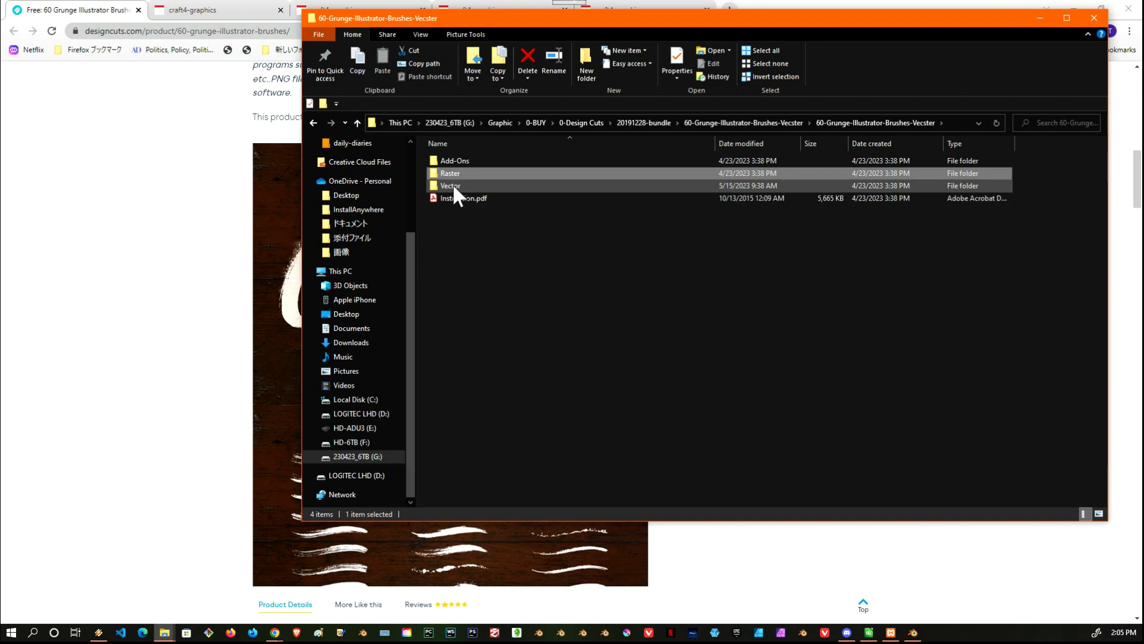
pyautogui.doubleClick(451, 186)
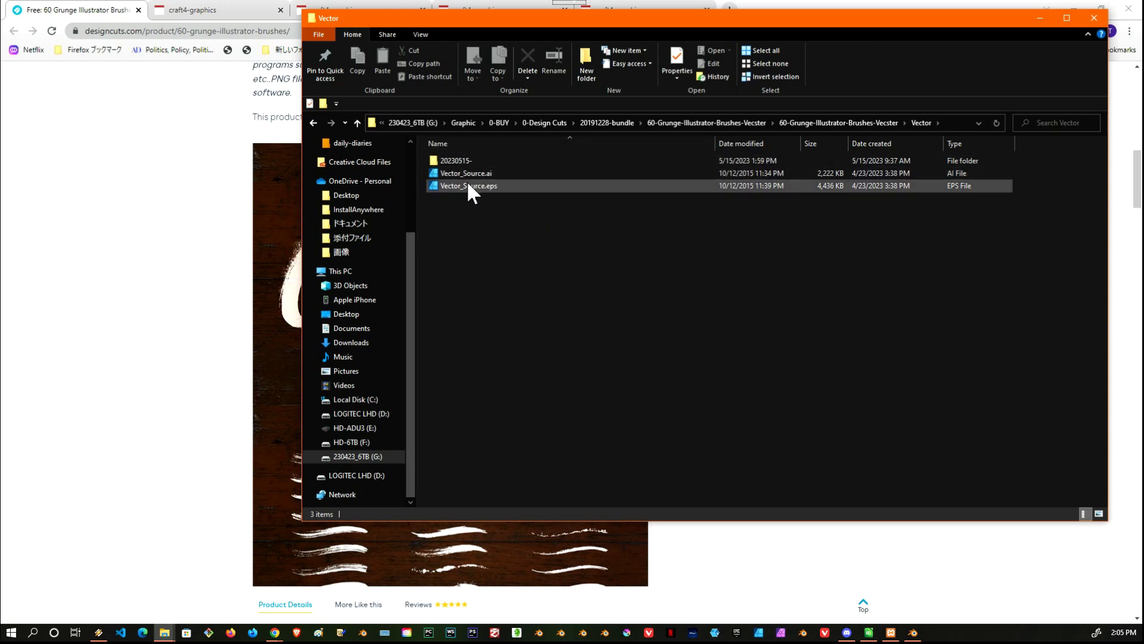
pyautogui.click(435, 184)
pyautogui.moveTo(807, 14); pyautogui.dragTo(809, 58)
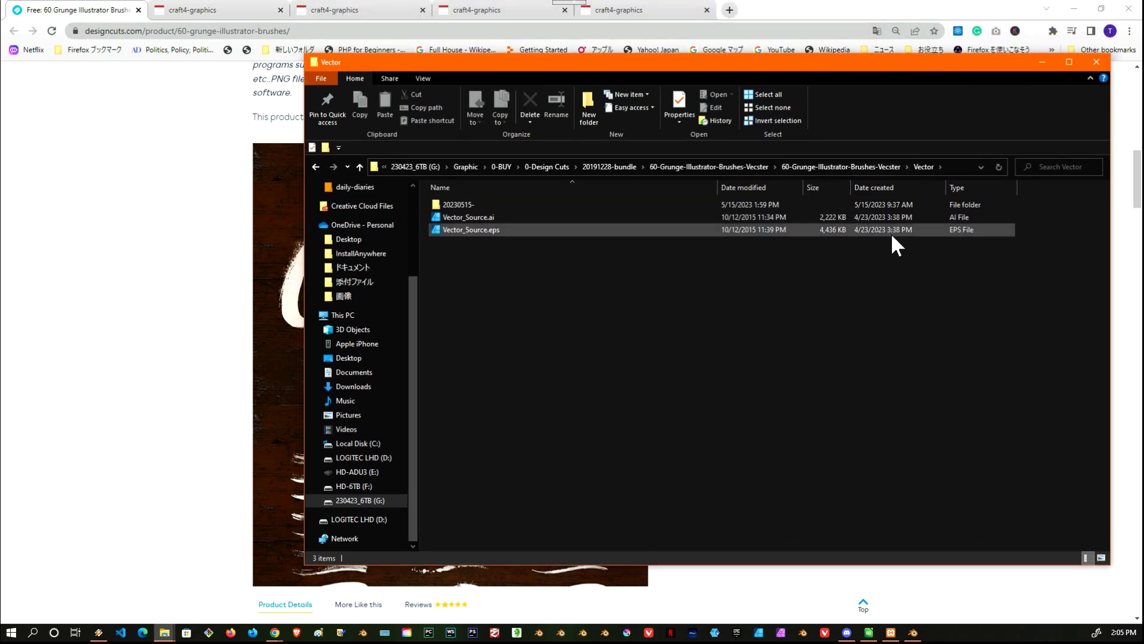
pyautogui.click(159, 242)
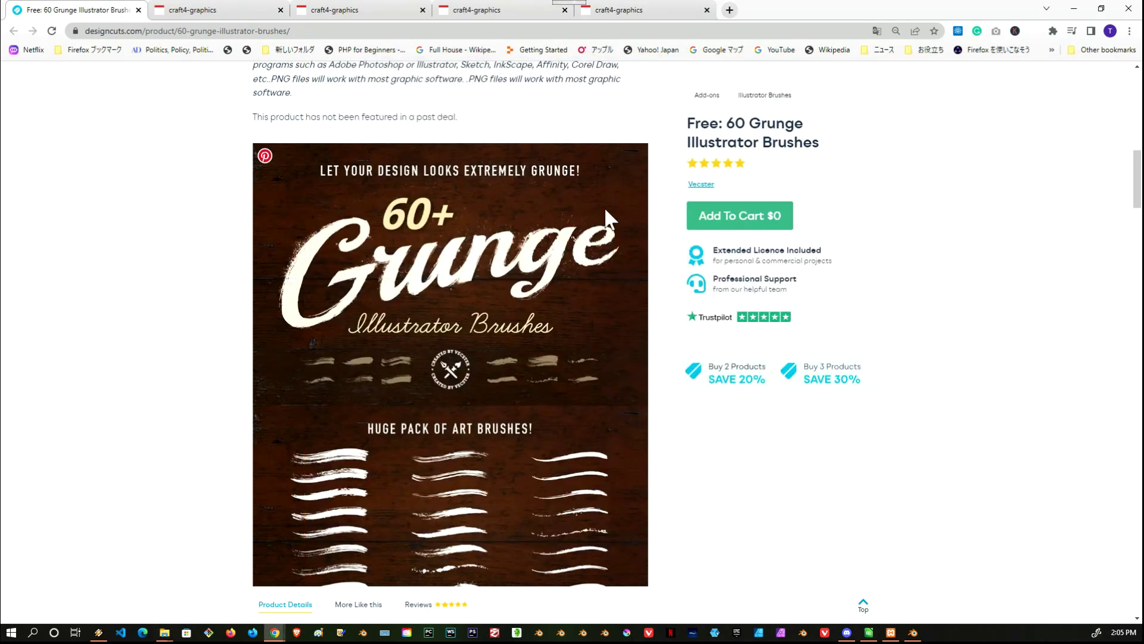
# - Review the grunge brush preview images on DesignCuts, then bring Blender to the front
pyautogui.scroll(-1, 603, 208)
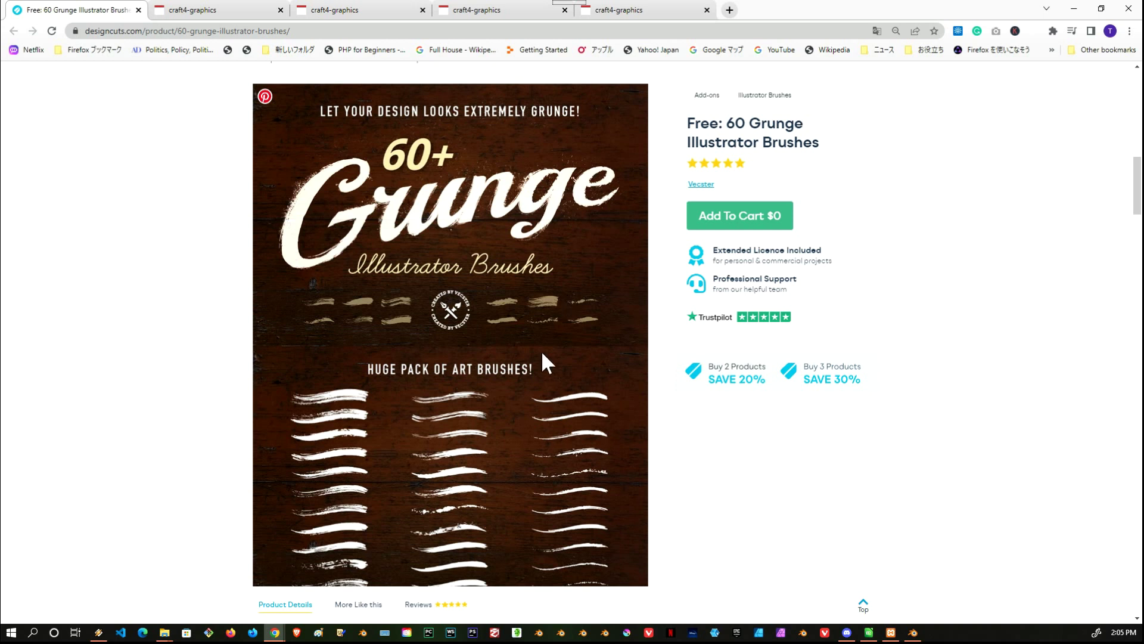
pyautogui.scroll(-1, 458, 363)
pyautogui.scroll(-2, 432, 343)
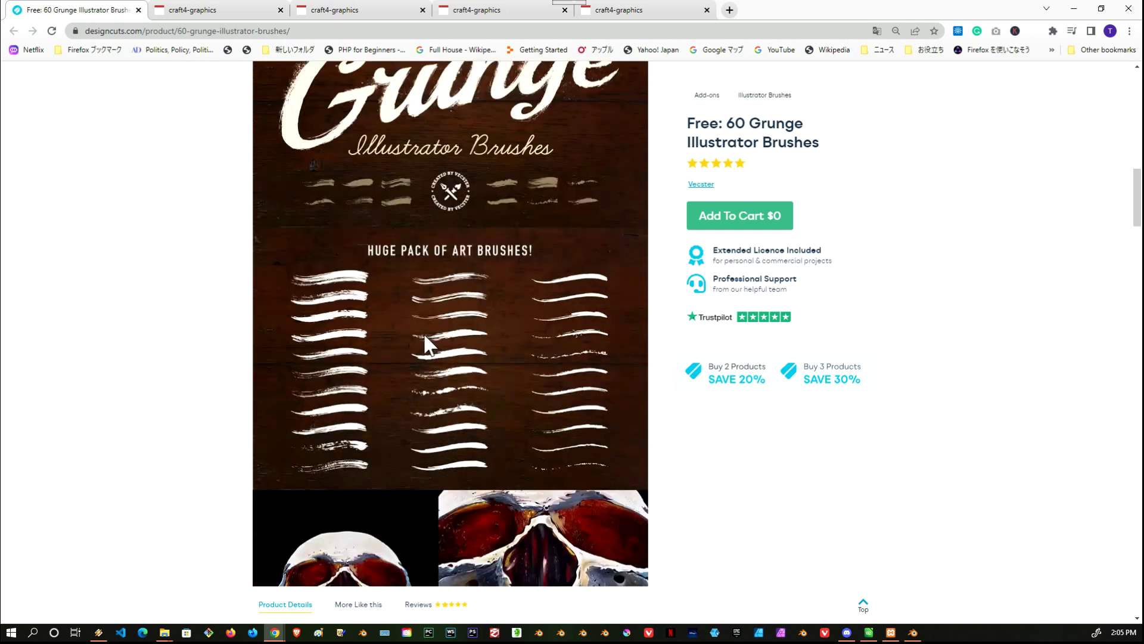
pyautogui.scroll(-4, 425, 322)
pyautogui.scroll(-4, 382, 301)
pyautogui.scroll(-1, 354, 274)
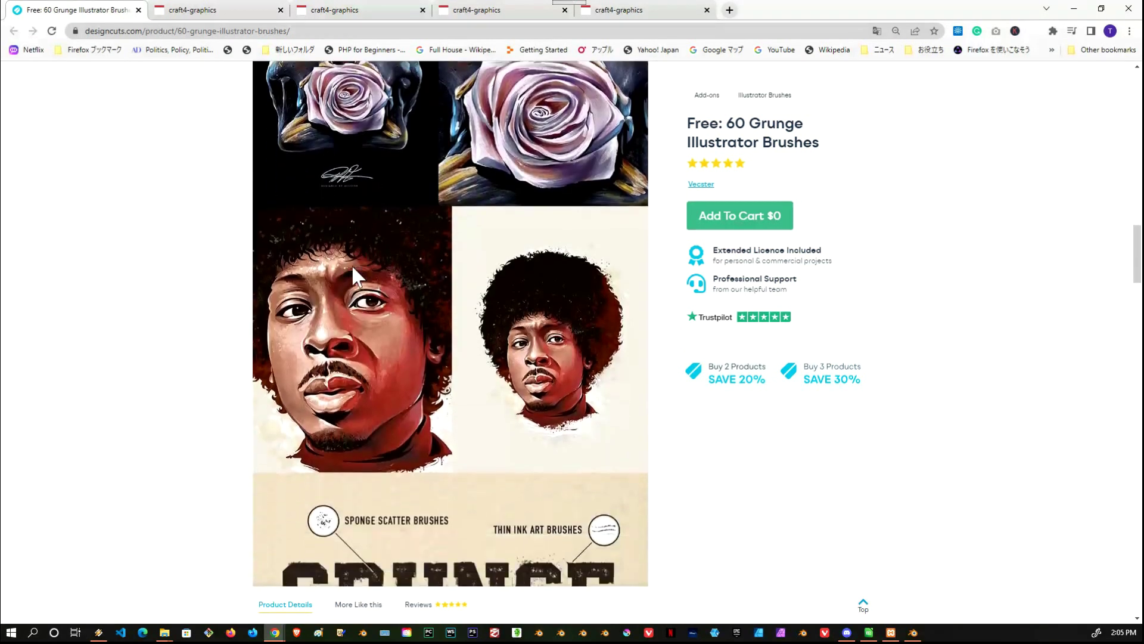
pyautogui.scroll(-3, 346, 258)
pyautogui.scroll(-1, 322, 245)
pyautogui.scroll(-1, 313, 241)
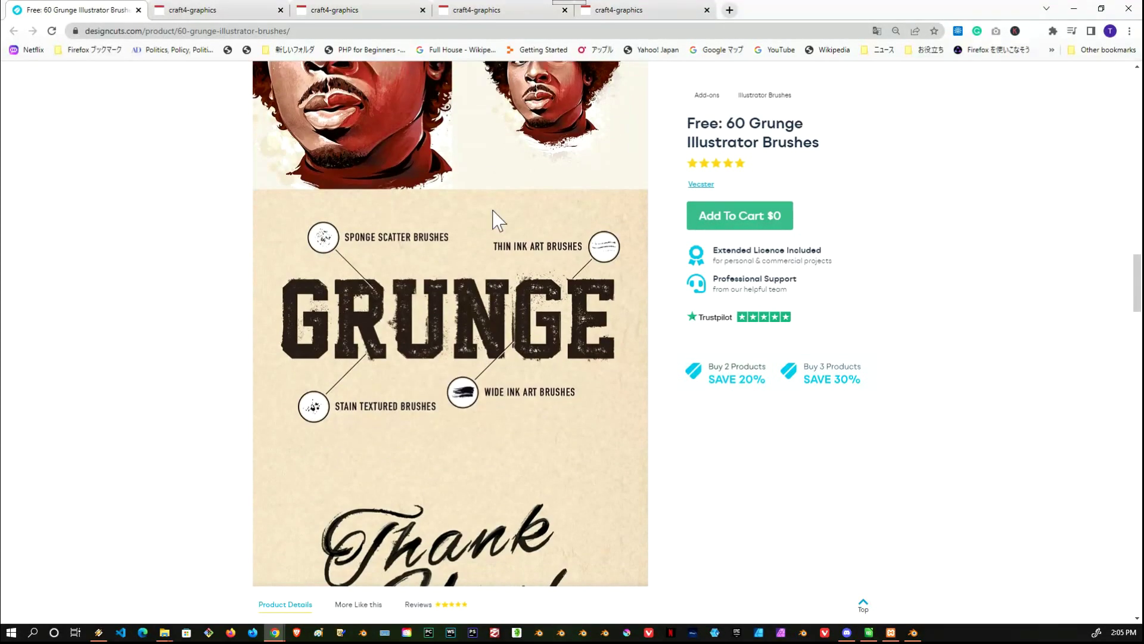
pyautogui.scroll(1, 602, 167)
pyautogui.scroll(5, 525, 209)
pyautogui.scroll(5, 445, 250)
pyautogui.scroll(5, 411, 265)
pyautogui.scroll(-3, 391, 251)
pyautogui.scroll(-2, 395, 203)
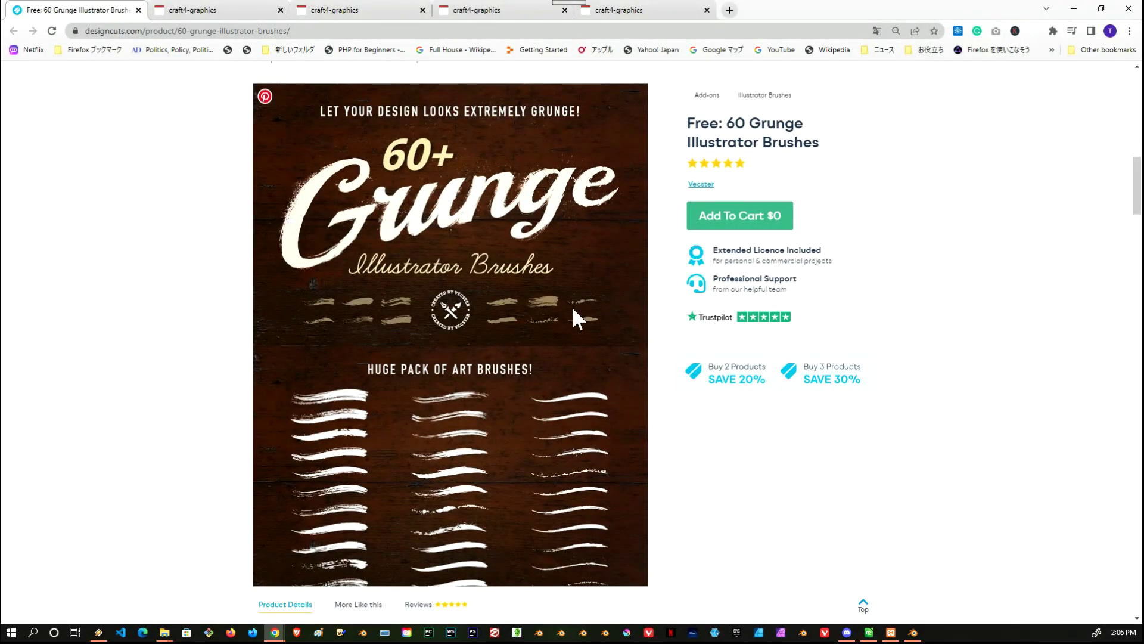
pyautogui.scroll(-2, 572, 306)
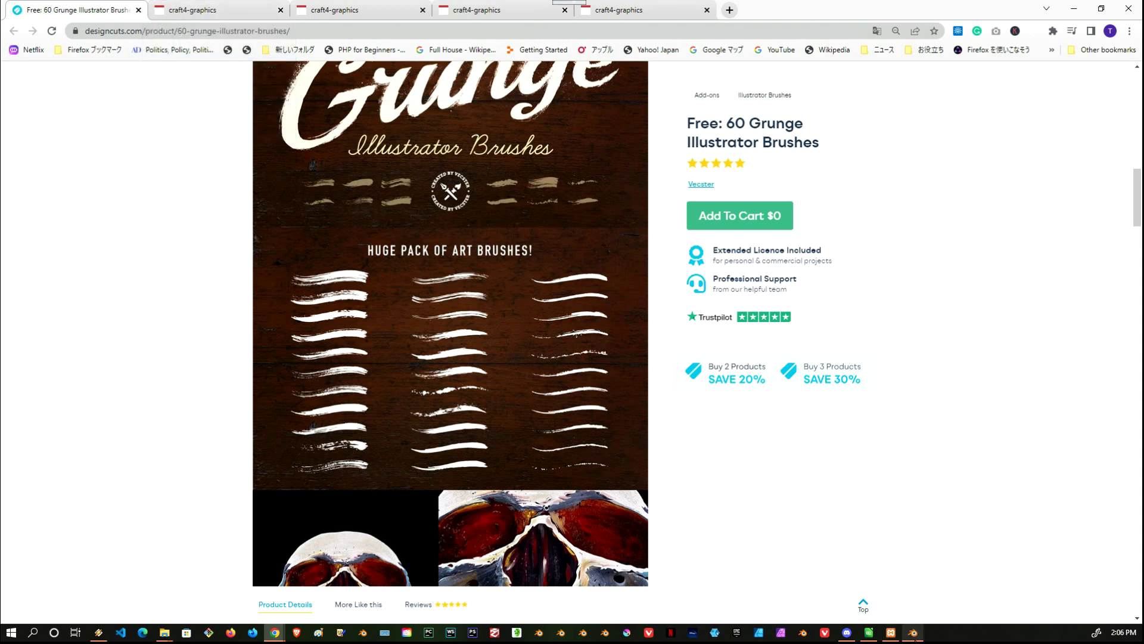
pyautogui.click(923, 636)
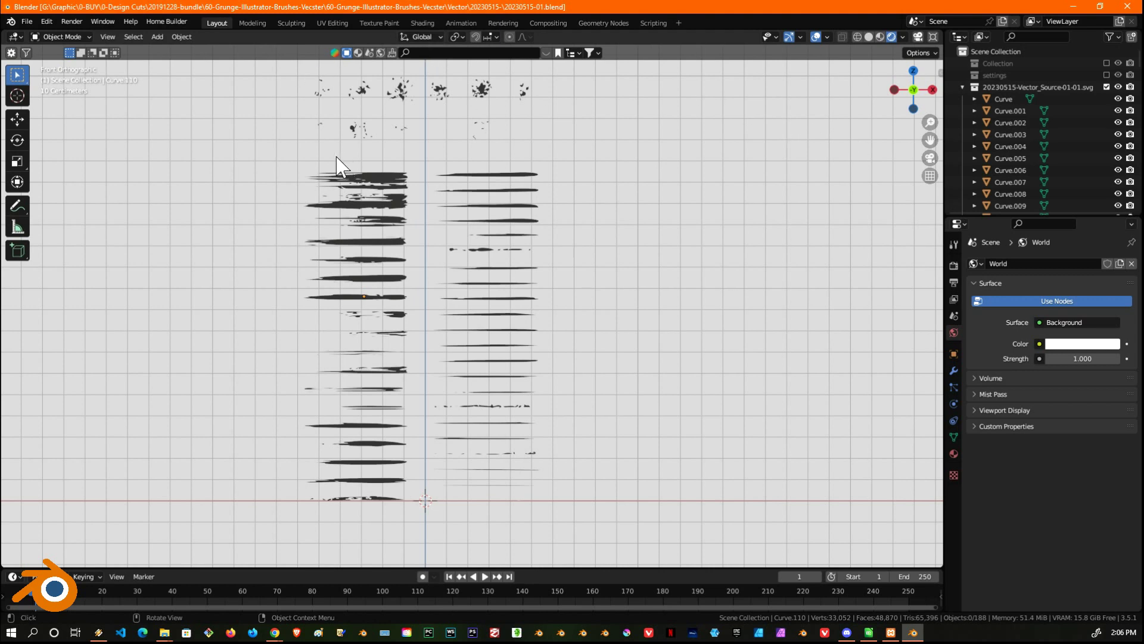
pyautogui.scroll(1, 301, 153)
pyautogui.scroll(1, 301, 153)
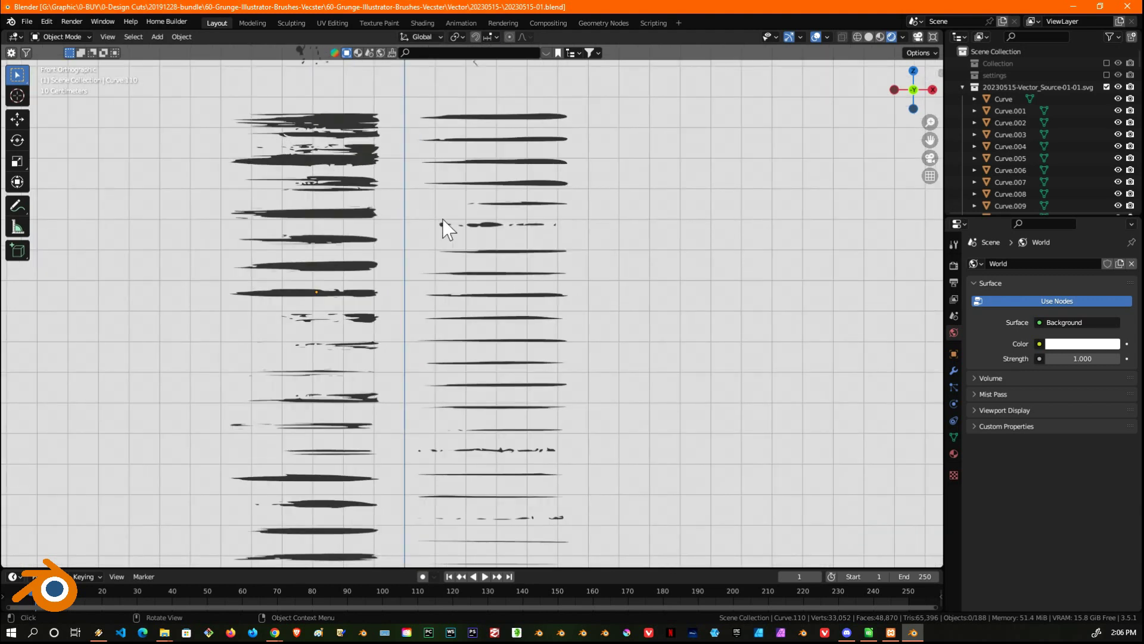
pyautogui.moveTo(462, 219)
pyautogui.mouseDown(button='middle')
pyautogui.moveTo(503, 209)
pyautogui.moveTo(669, 222)
pyautogui.moveTo(659, 209)
pyautogui.moveTo(568, 292)
pyautogui.mouseUp(button='middle')
pyautogui.moveTo(613, 238); pyautogui.dragTo(605, 255, button='middle')
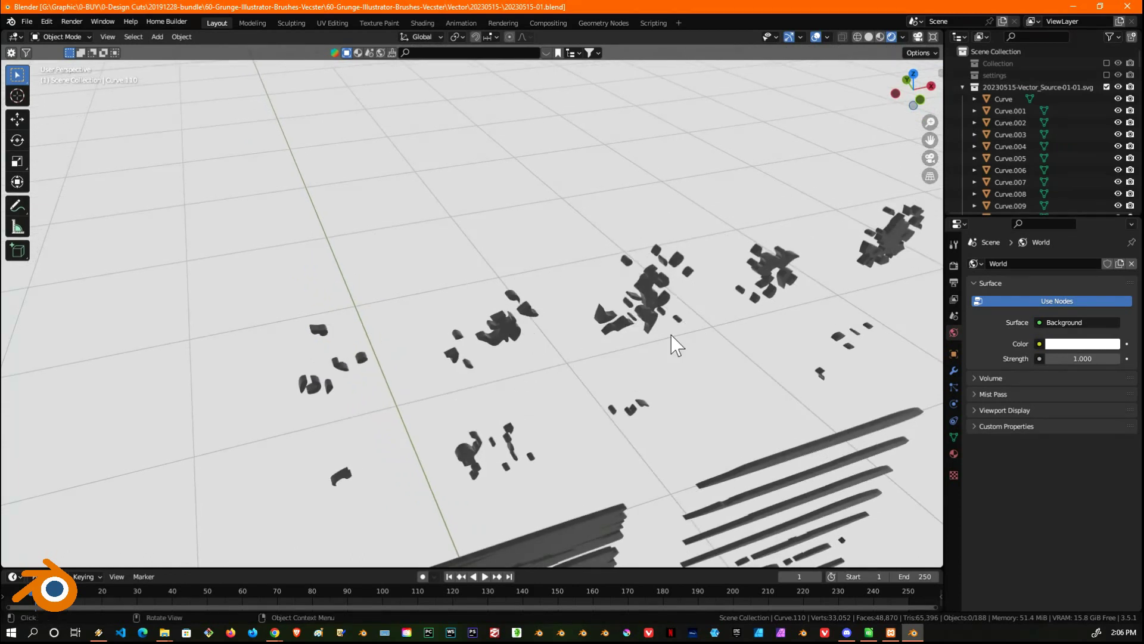
pyautogui.moveTo(660, 300); pyautogui.dragTo(645, 268, button='middle')
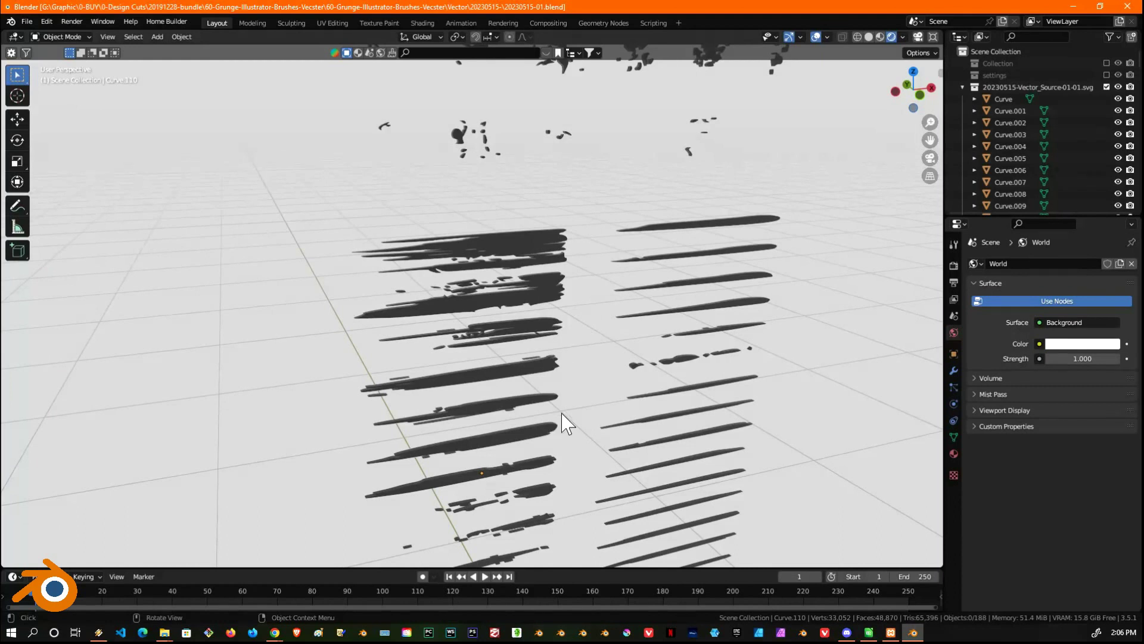
pyautogui.moveTo(617, 298); pyautogui.dragTo(552, 263, button='middle')
pyautogui.click(483, 229)
pyautogui.click(477, 279)
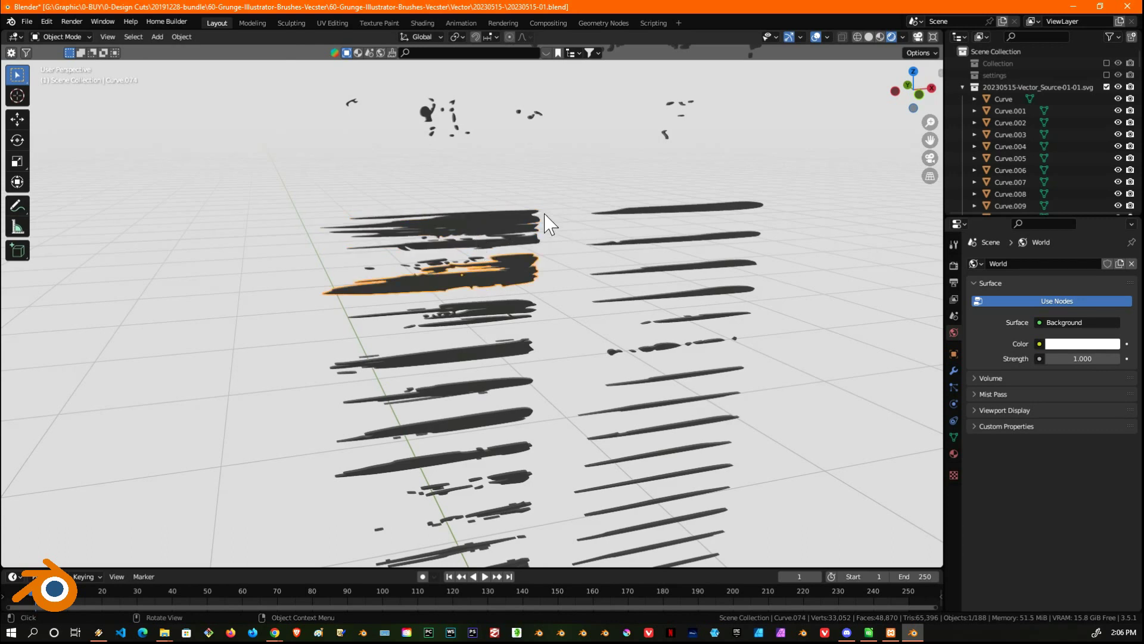
pyautogui.keyDown('shift'); pyautogui.scroll(2, 516, 197); pyautogui.keyUp('shift')
pyautogui.keyDown('shift'); pyautogui.scroll(3, 506, 197); pyautogui.keyUp('shift')
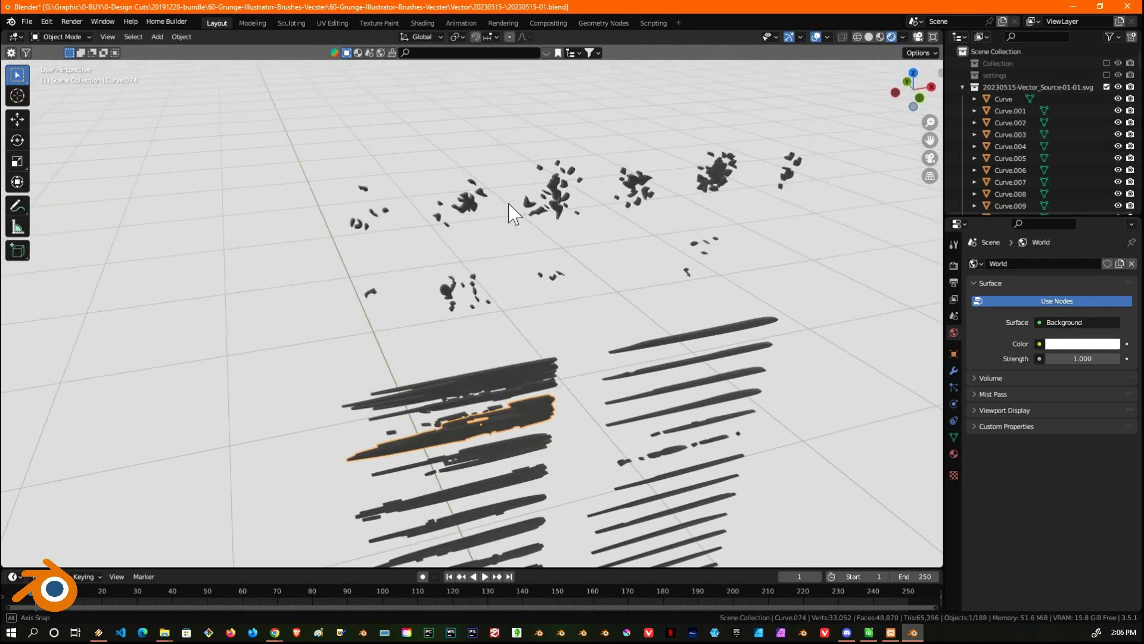
pyautogui.click(555, 206)
pyautogui.click(635, 200)
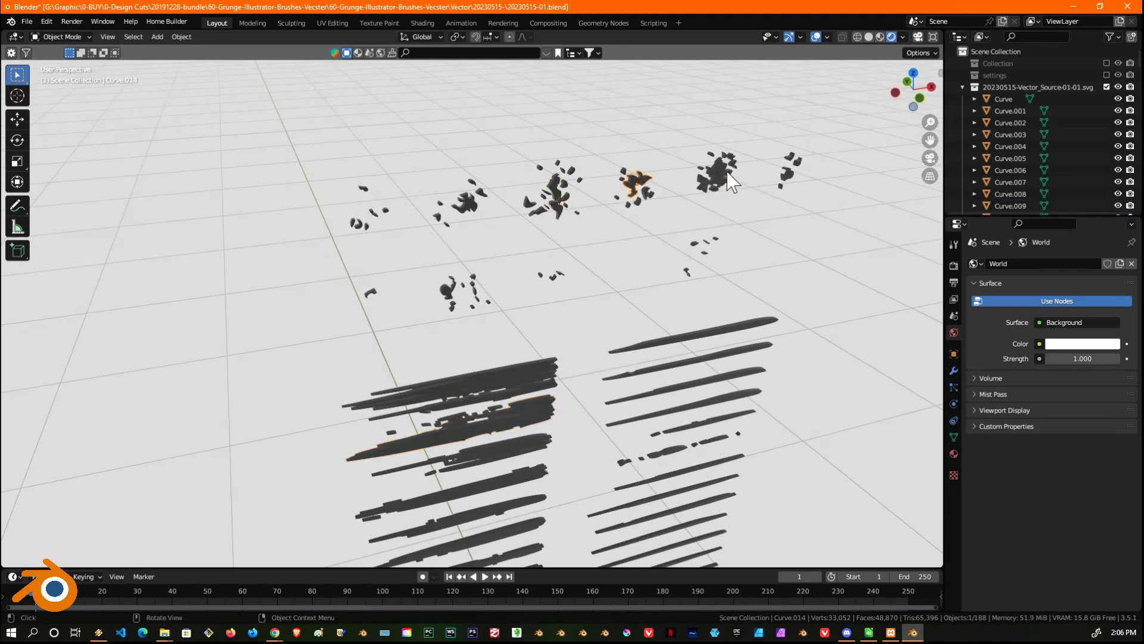
pyautogui.click(559, 209)
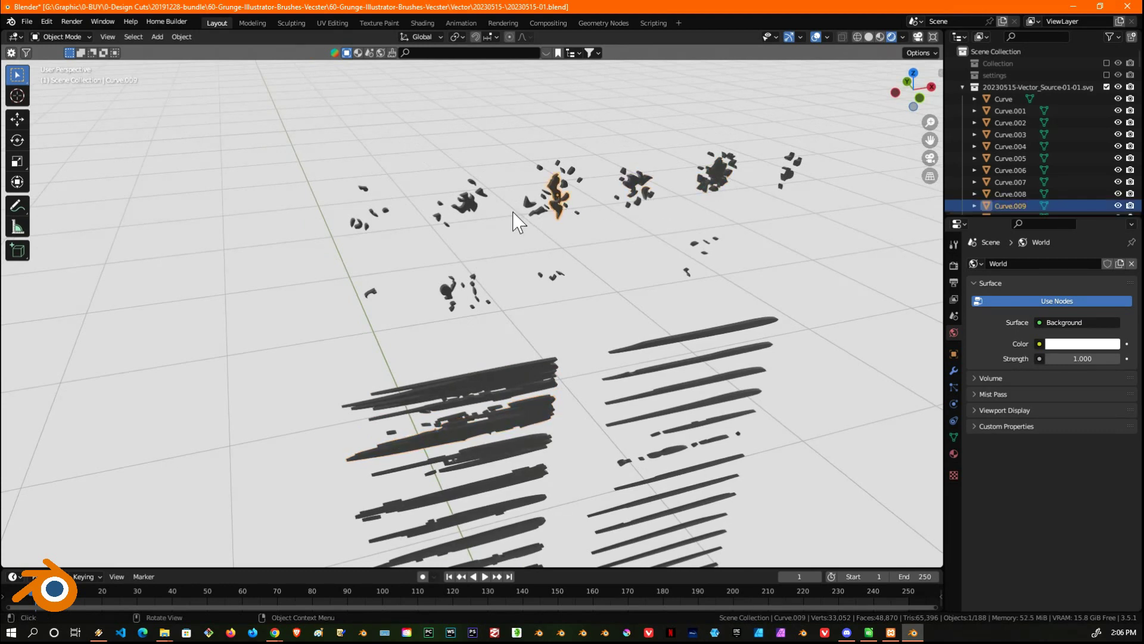
pyautogui.click(464, 206)
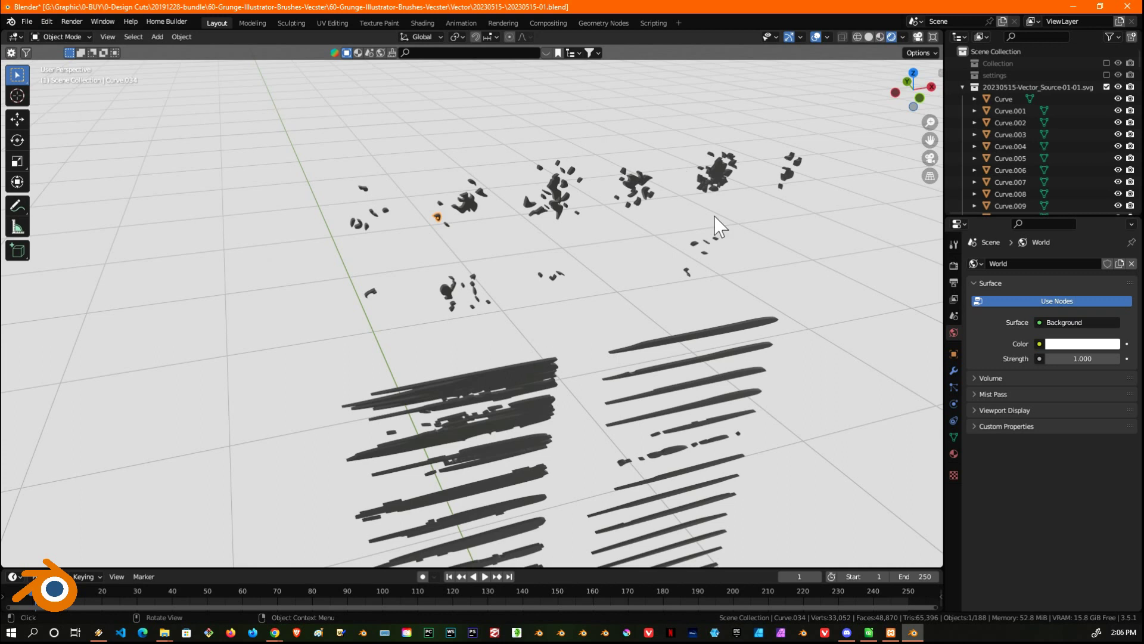
pyautogui.moveTo(626, 240); pyautogui.dragTo(602, 256, button='middle')
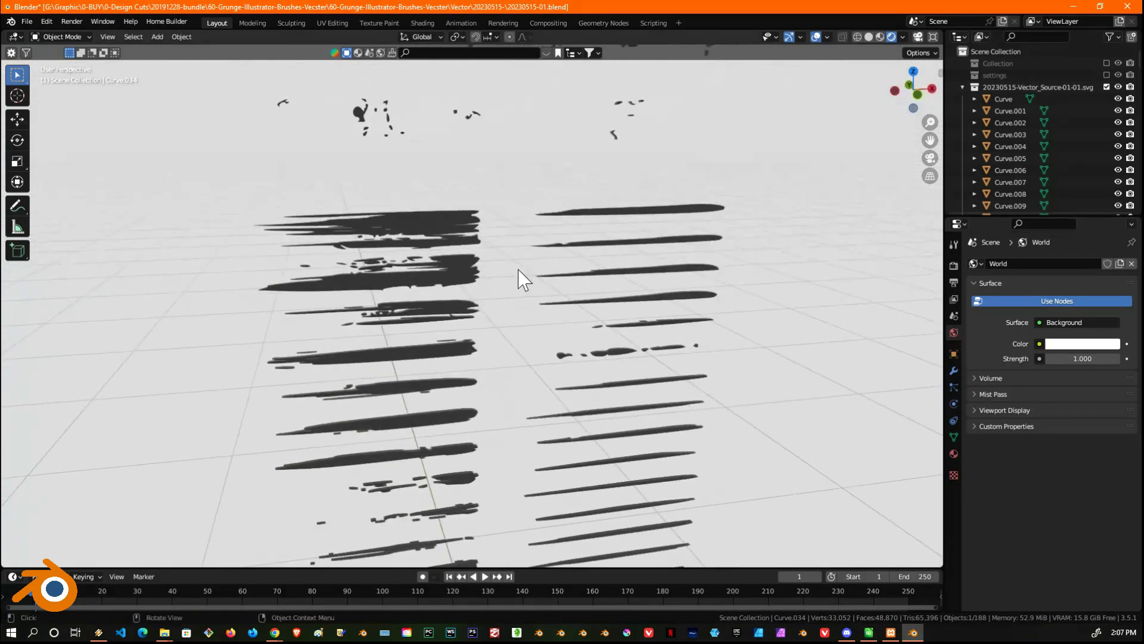
pyautogui.click(435, 242)
pyautogui.click(430, 314)
pyautogui.click(420, 353)
pyautogui.keyDown('shift'); pyautogui.scroll(-3, 535, 244); pyautogui.keyUp('shift')
pyautogui.keyDown('shift'); pyautogui.scroll(-3, 536, 236); pyautogui.keyUp('shift')
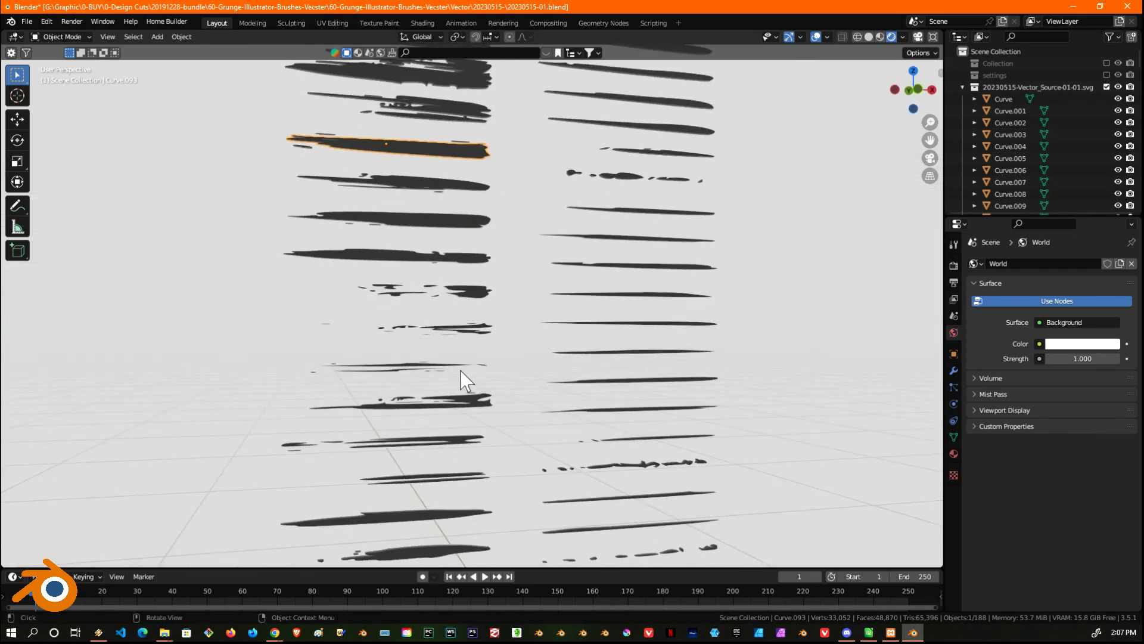
pyautogui.moveTo(422, 230); pyautogui.dragTo(490, 236, button='middle')
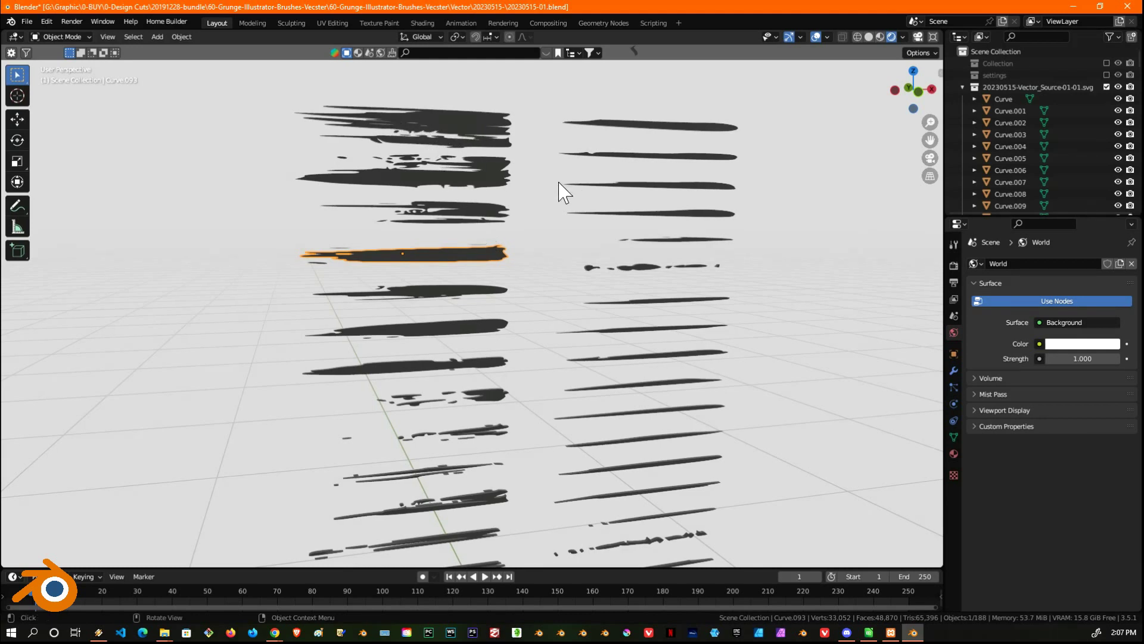
pyautogui.moveTo(572, 179)
pyautogui.mouseDown(button='middle')
pyautogui.moveTo(566, 148)
pyautogui.moveTo(575, 178)
pyautogui.moveTo(506, 214)
pyautogui.mouseUp(button='middle')
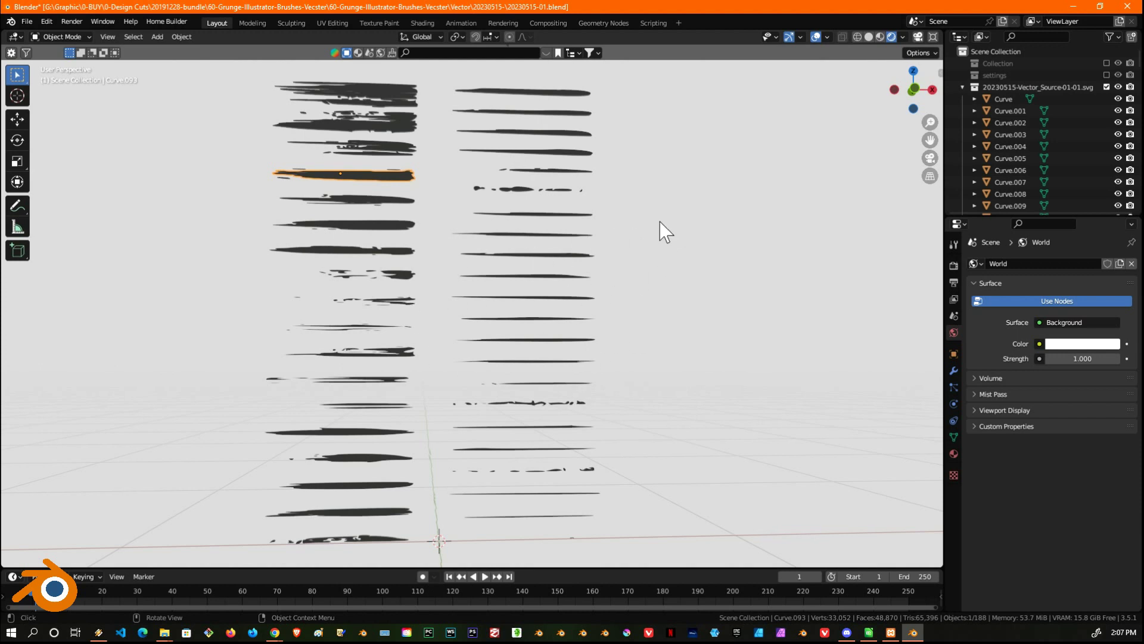
pyautogui.moveTo(700, 202); pyautogui.dragTo(699, 187, button='middle')
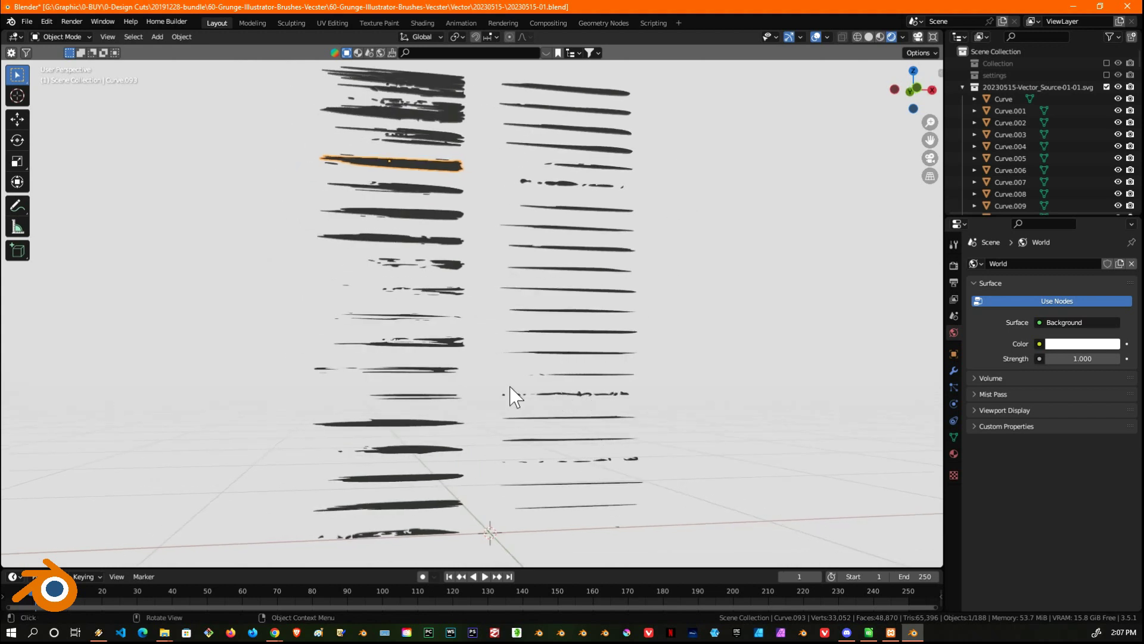
pyautogui.moveTo(493, 168); pyautogui.dragTo(484, 185, button='middle')
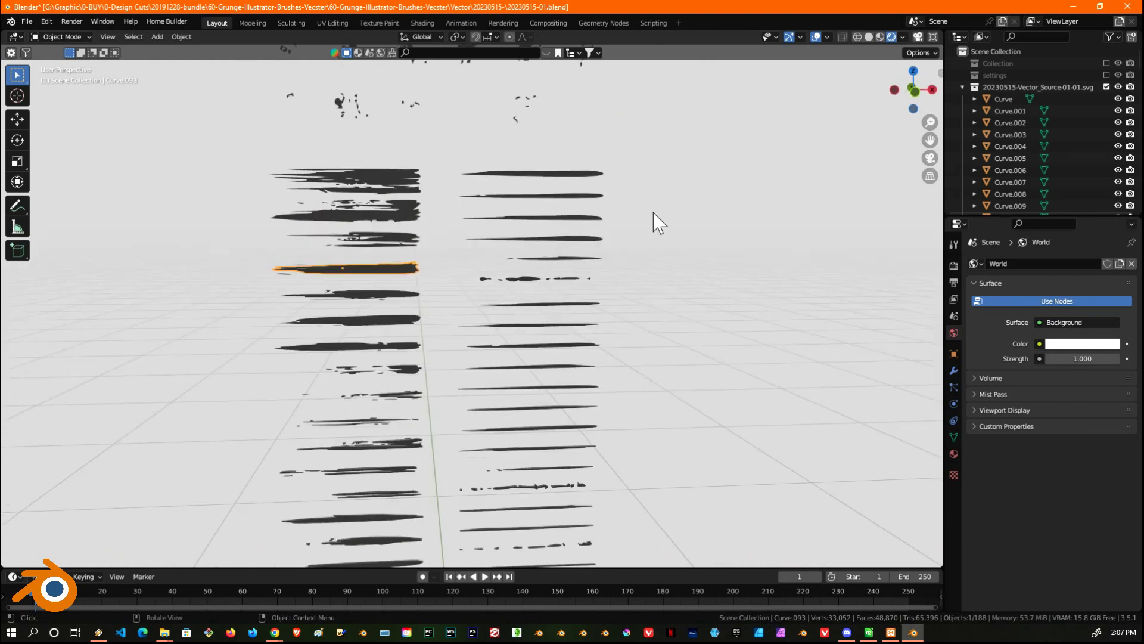
pyautogui.moveTo(470, 243)
pyautogui.mouseDown(button='middle')
pyautogui.moveTo(453, 230)
pyautogui.moveTo(461, 237)
pyautogui.mouseUp(button='middle')
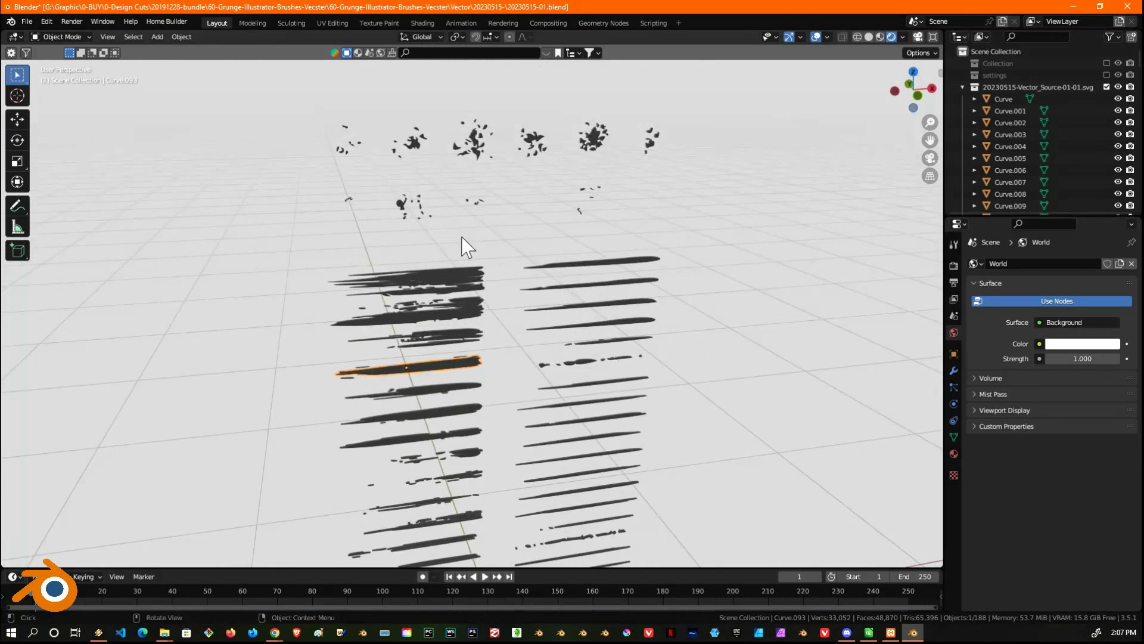
pyautogui.moveTo(483, 343)
pyautogui.mouseDown(button='middle')
pyautogui.moveTo(524, 269)
pyautogui.moveTo(438, 271)
pyautogui.mouseUp(button='middle')
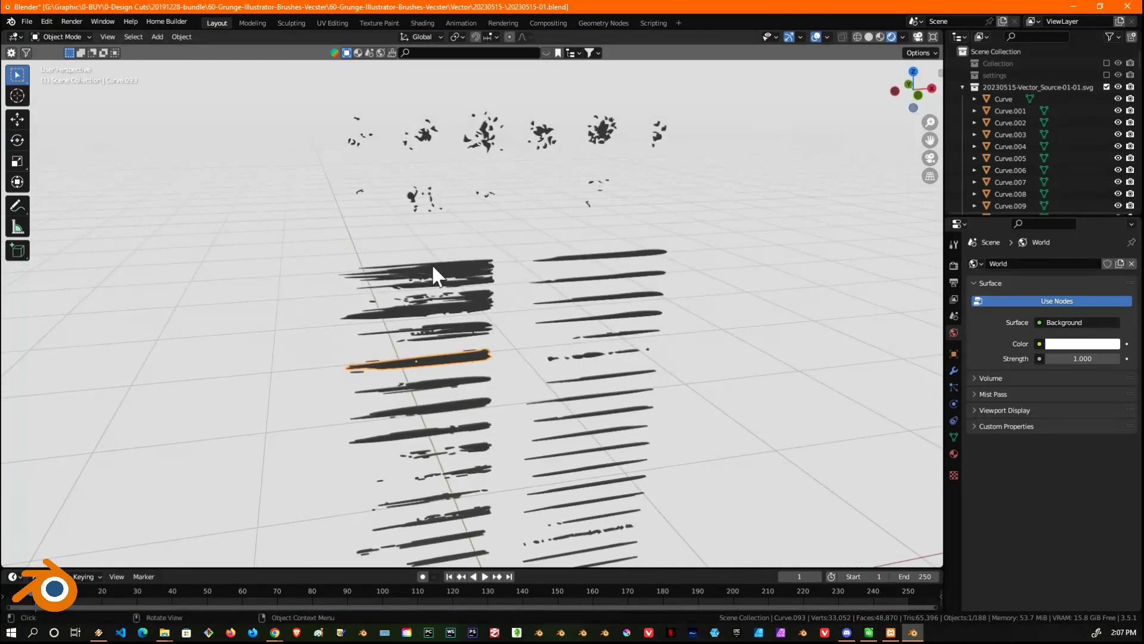
pyautogui.scroll(3, 511, 263)
pyautogui.scroll(3, 524, 257)
pyautogui.moveTo(538, 252); pyautogui.dragTo(611, 297, button='middle')
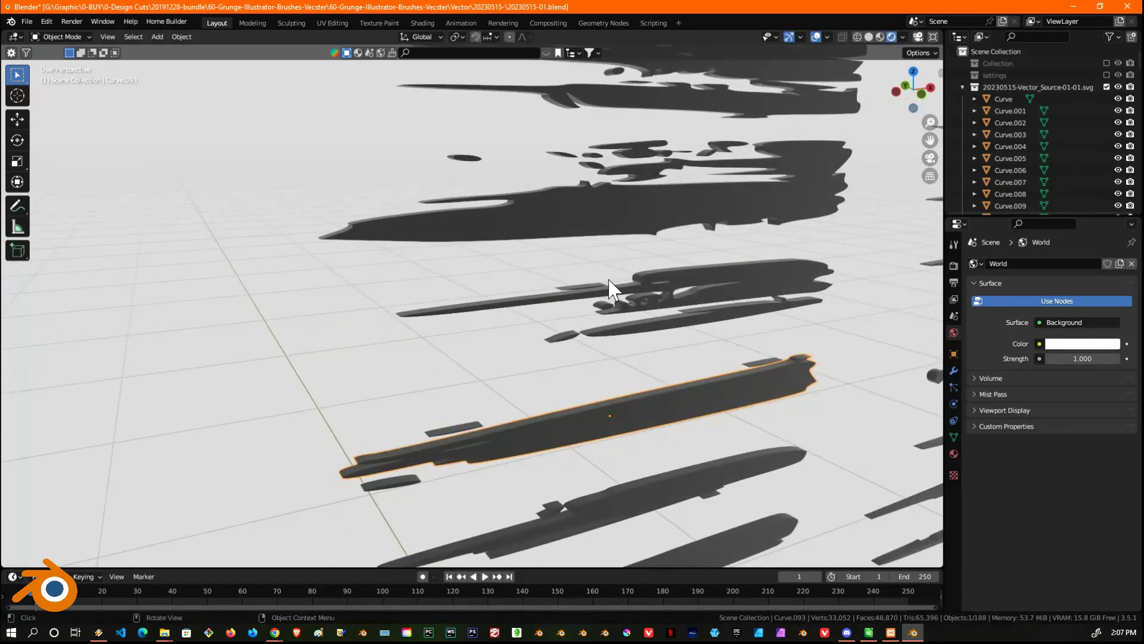
pyautogui.scroll(-4, 721, 267)
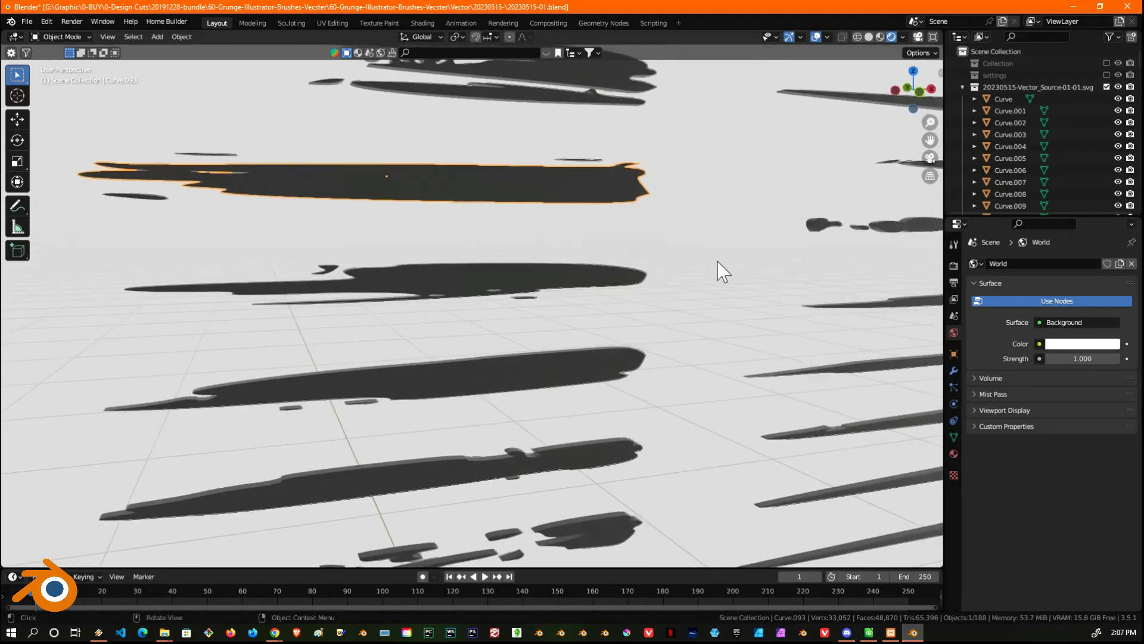
pyautogui.scroll(-2, 709, 265)
pyautogui.moveTo(557, 230)
pyautogui.mouseDown(button='middle')
pyautogui.moveTo(556, 209)
pyautogui.moveTo(534, 240)
pyautogui.moveTo(556, 230)
pyautogui.mouseUp(button='middle')
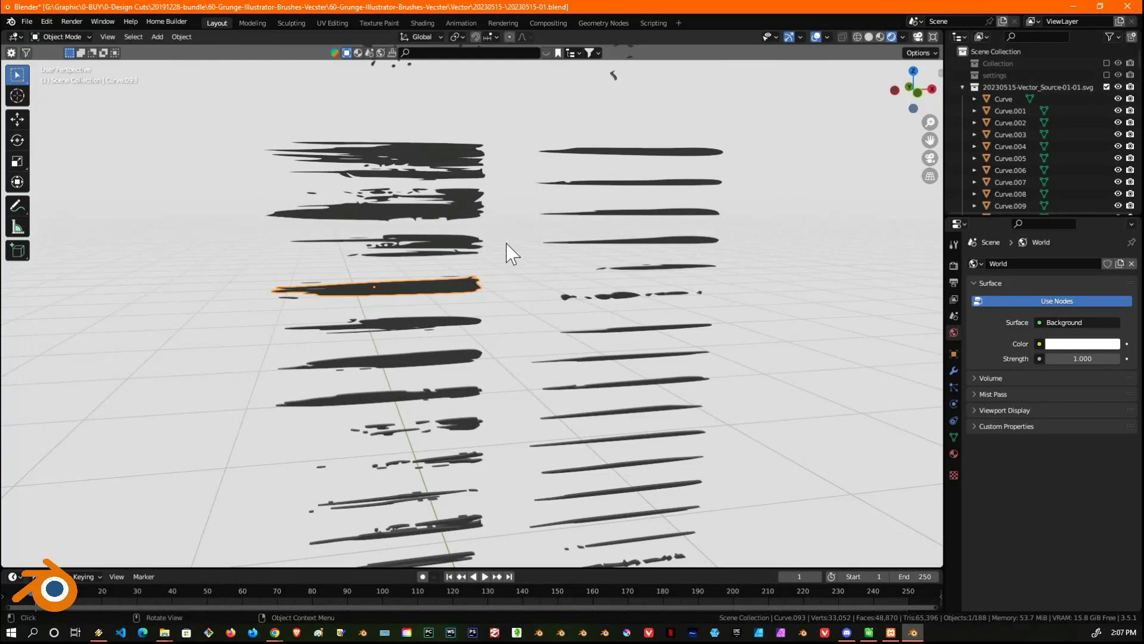
pyautogui.moveTo(503, 229); pyautogui.dragTo(544, 299, button='middle')
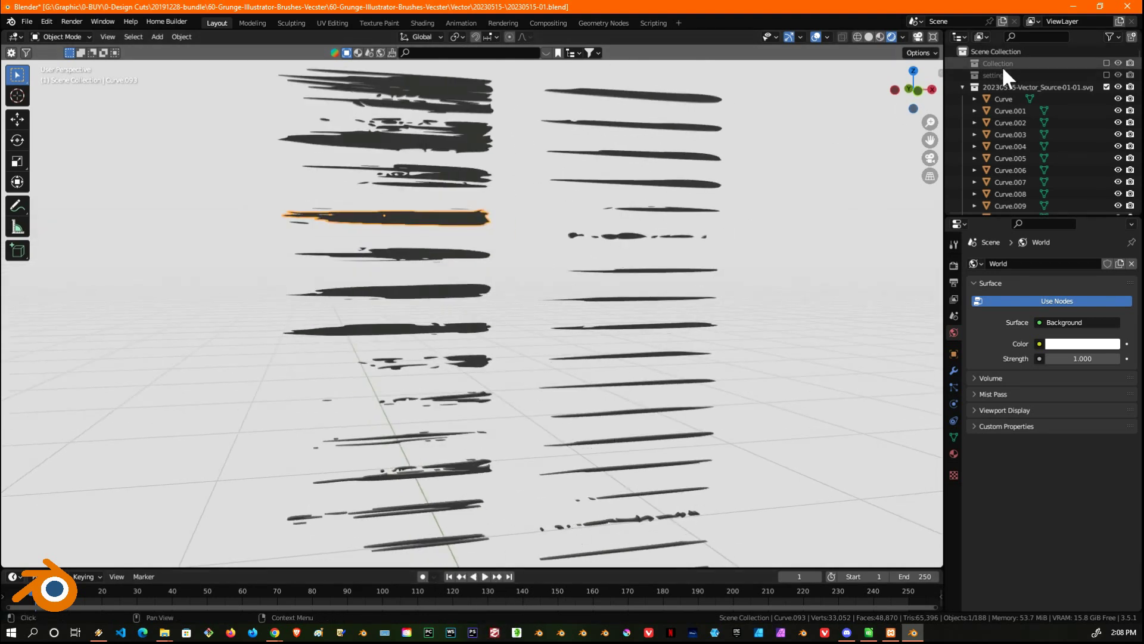
# - Minimize Blender and switch to the craft4-graphics search results for '60'
pyautogui.click(1075, 5)
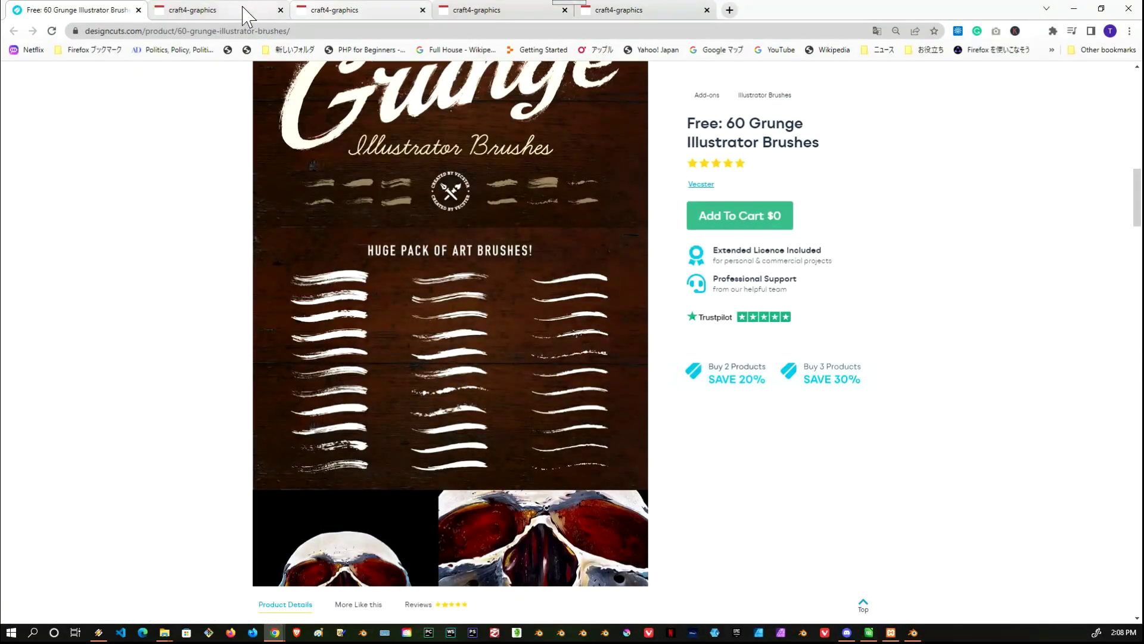
pyautogui.click(206, 10)
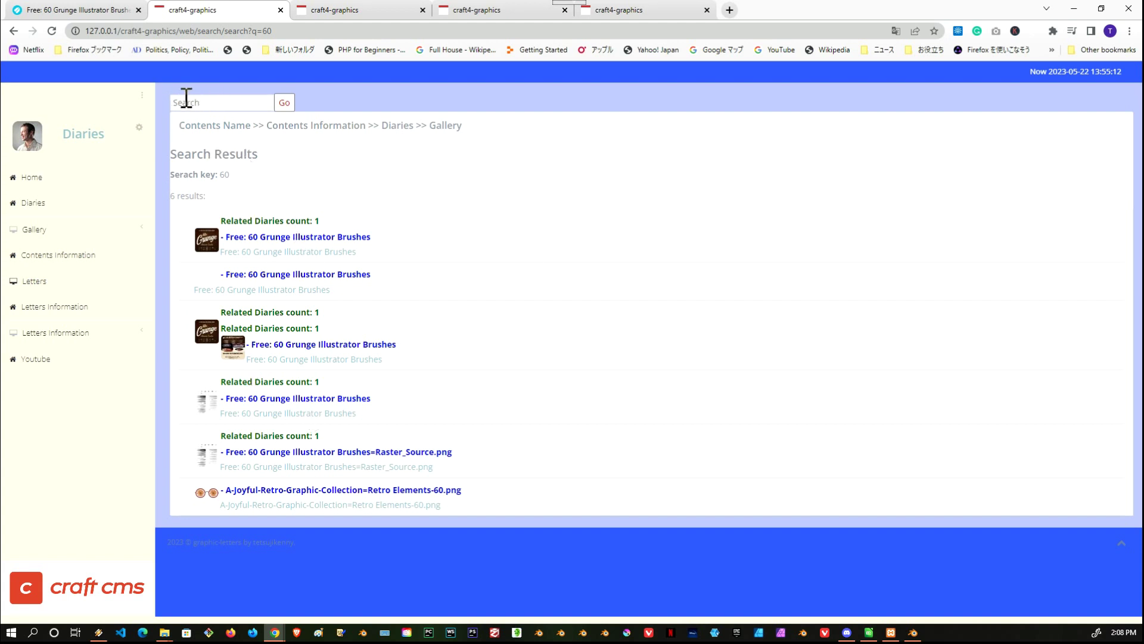
# - Open the Raster_Source.png contents page and view its three images in the lightbox
pyautogui.click(338, 15)
pyautogui.scroll(2, 749, 363)
pyautogui.scroll(2, 739, 250)
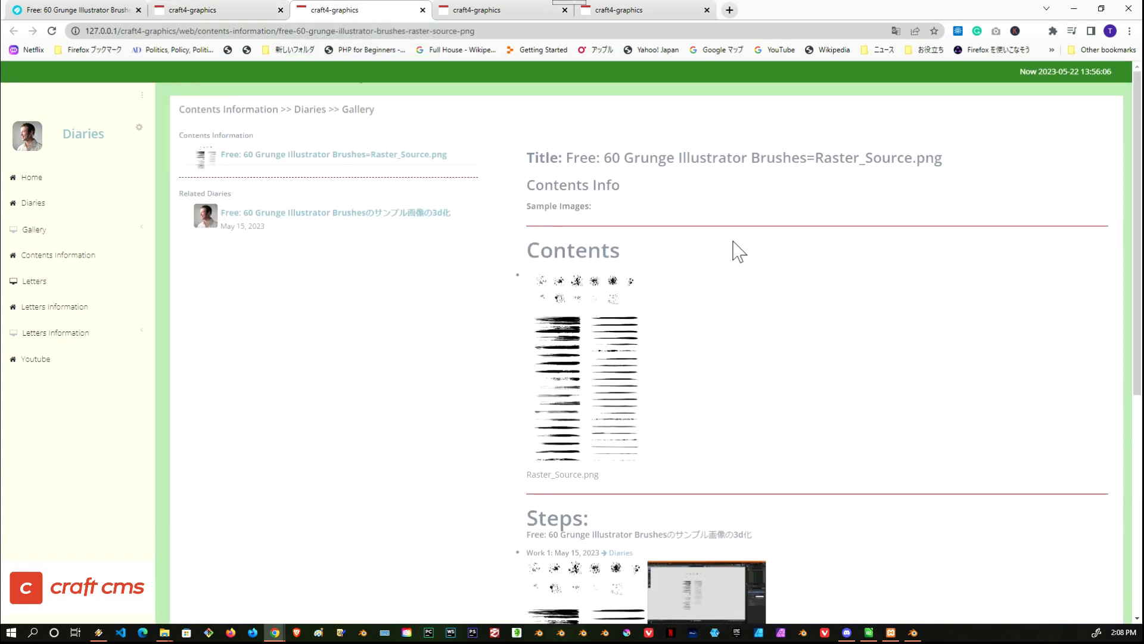
pyautogui.scroll(-1, 596, 334)
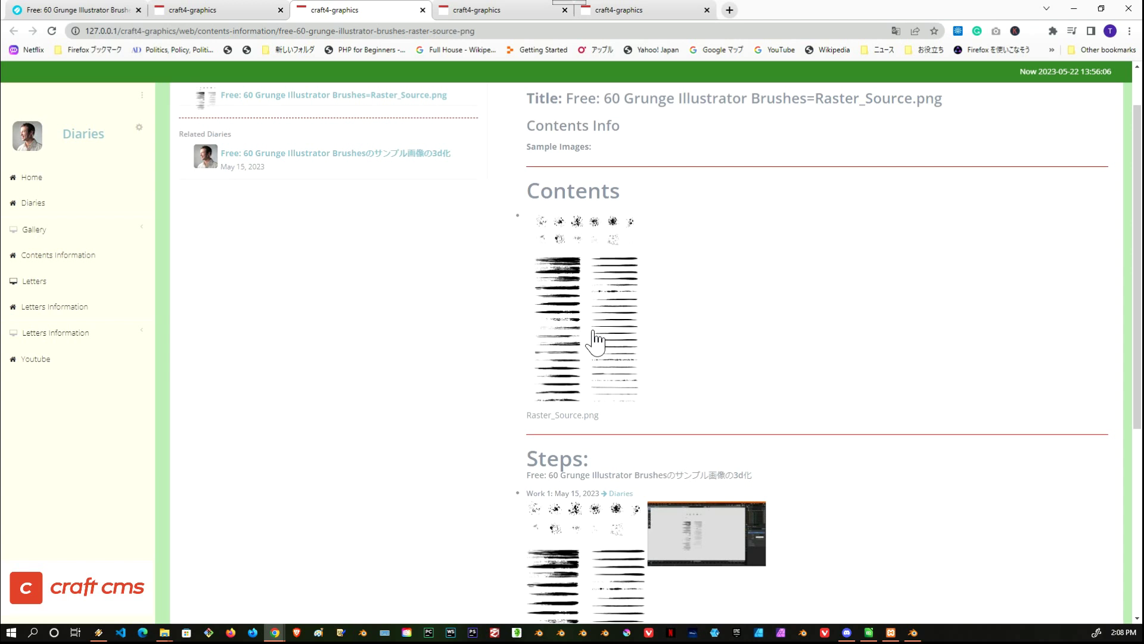
pyautogui.click(601, 319)
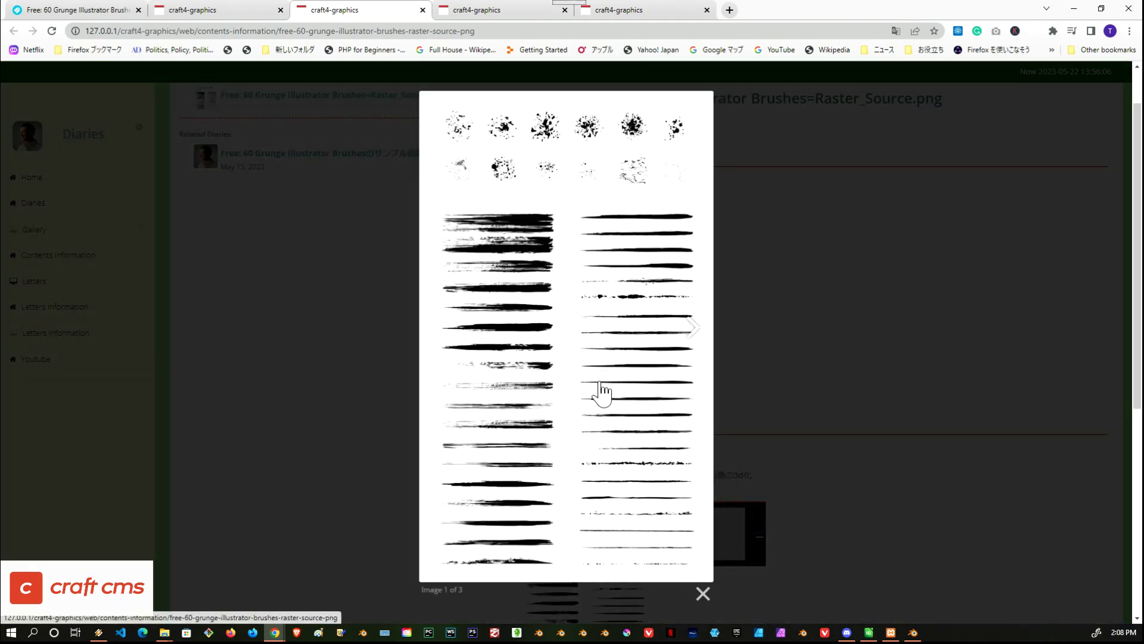
pyautogui.click(696, 342)
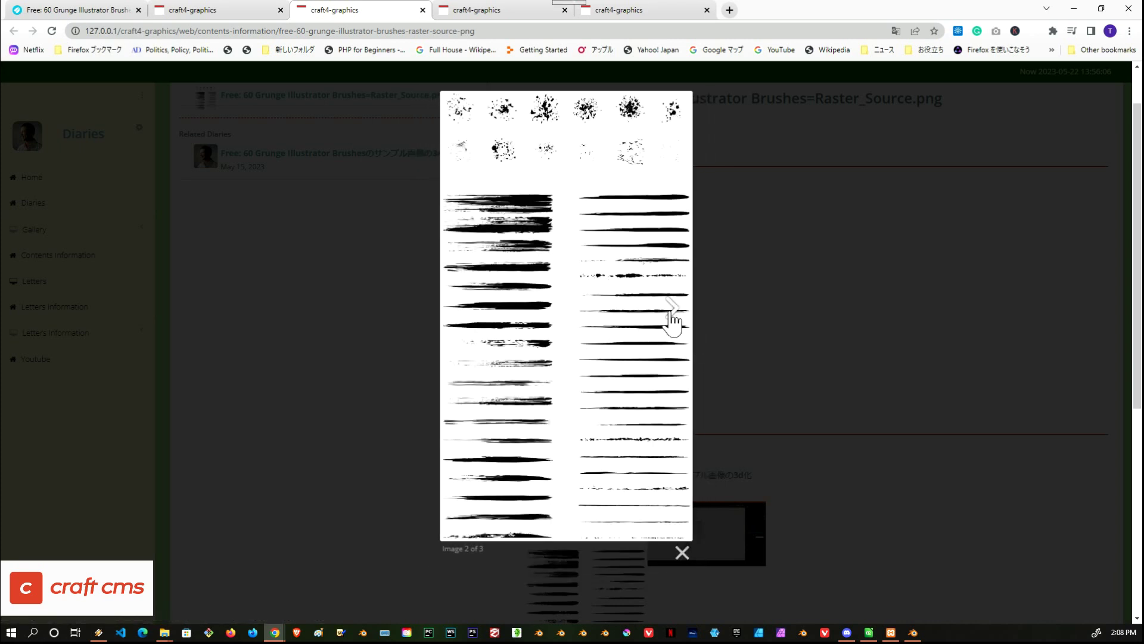
pyautogui.click(674, 317)
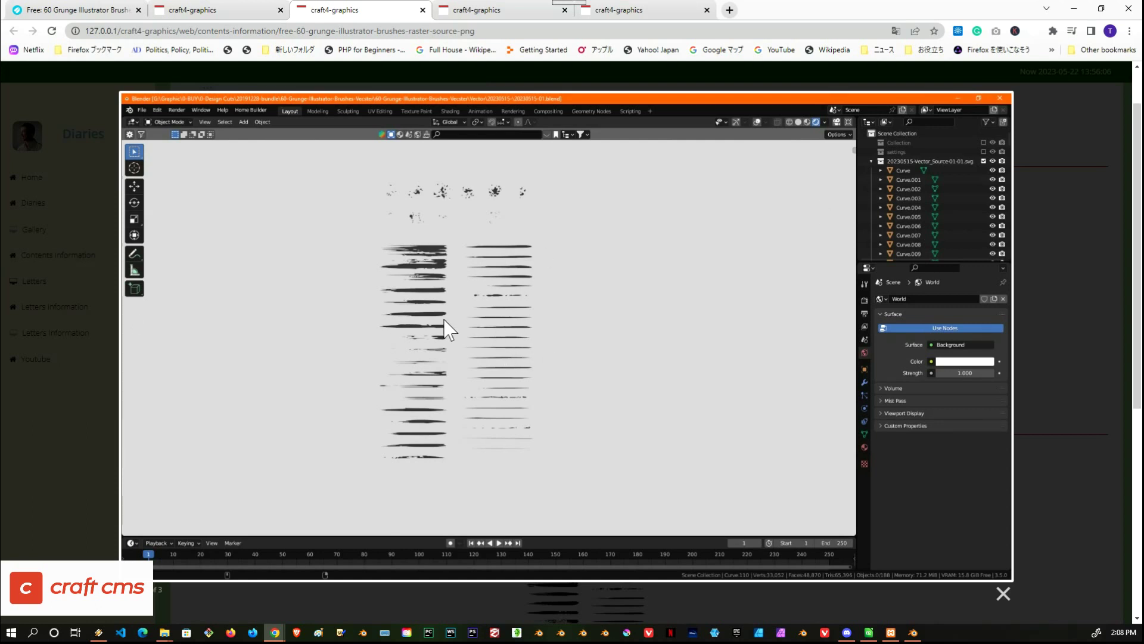
pyautogui.click(1053, 225)
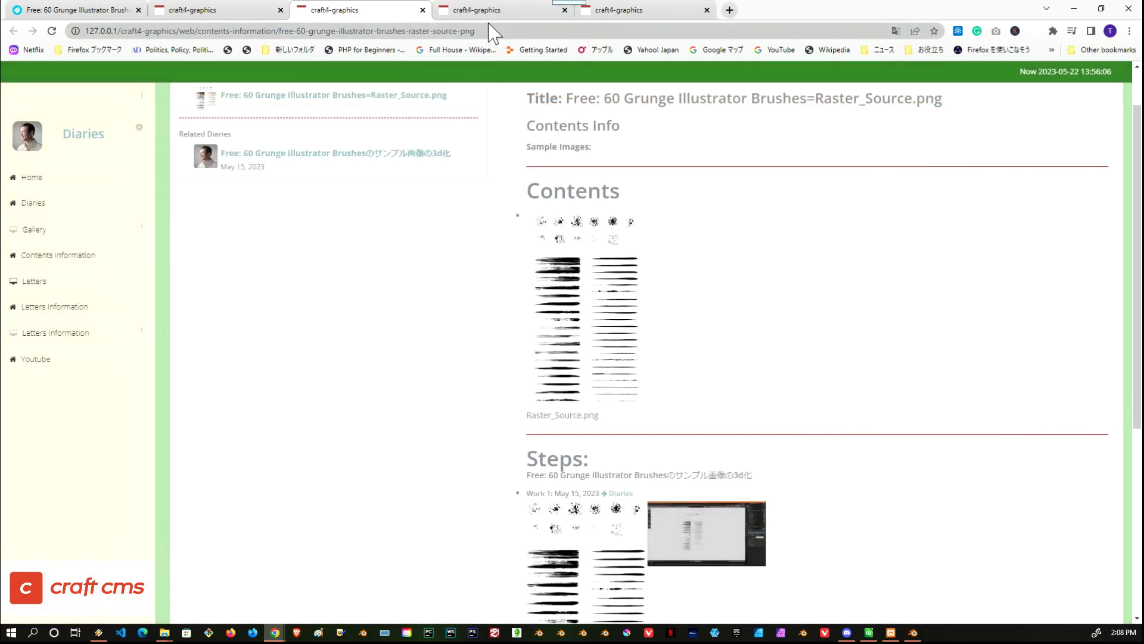
# - Read through the 60 Grunge Illustrator Brushes contents page, then open its diary entry
pyautogui.click(486, 10)
pyautogui.scroll(-2, 607, 233)
pyautogui.scroll(-4, 723, 280)
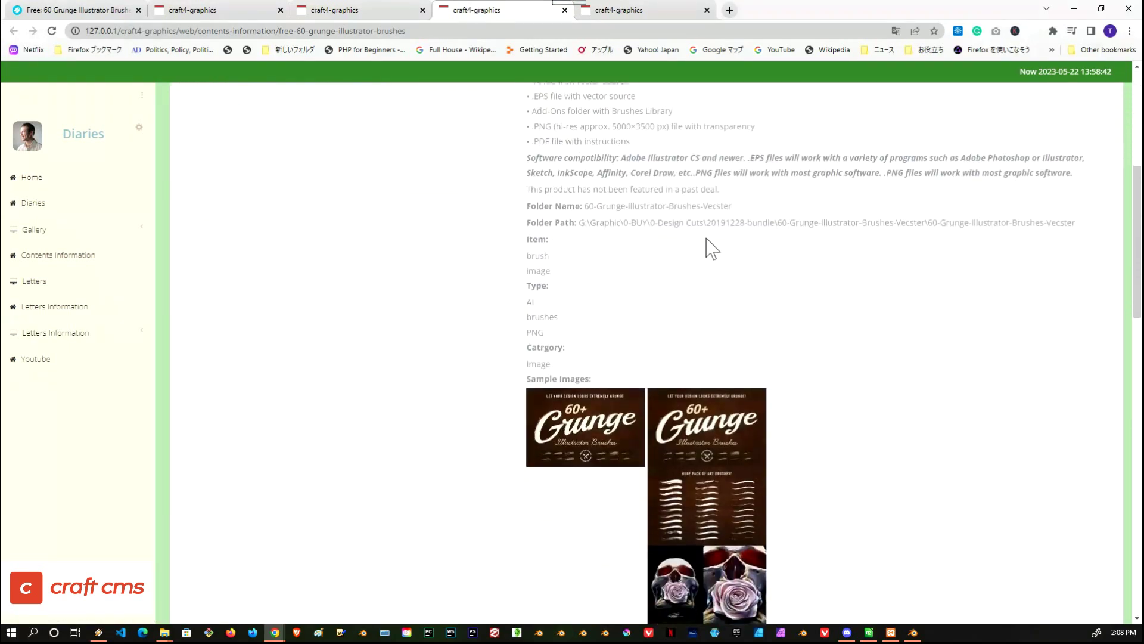
pyautogui.scroll(-3, 690, 242)
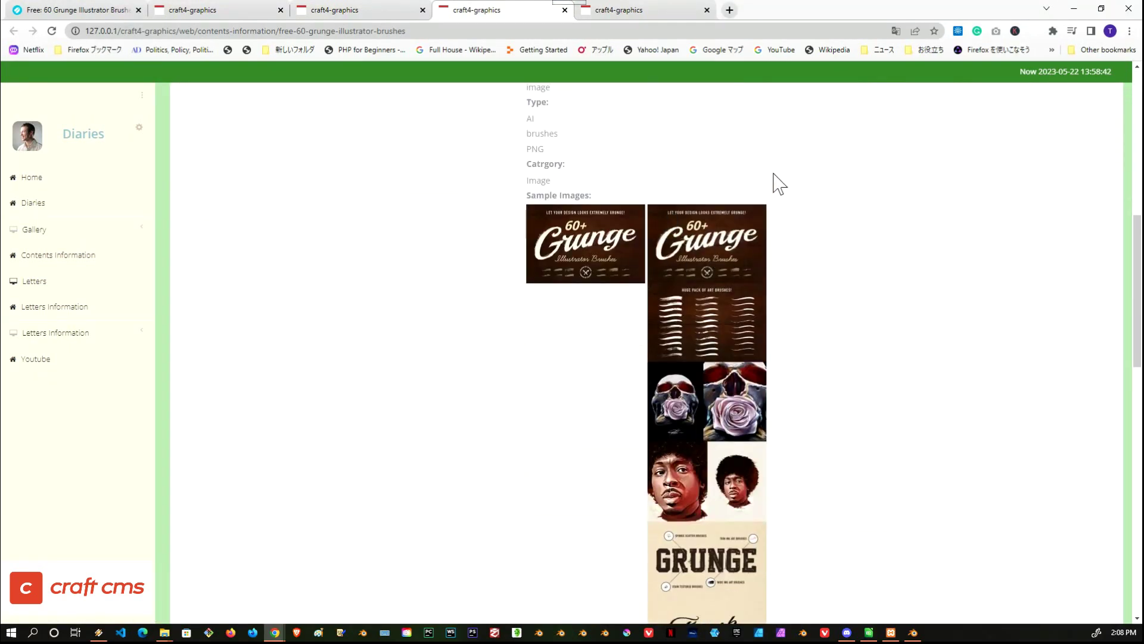
pyautogui.scroll(-3, 715, 178)
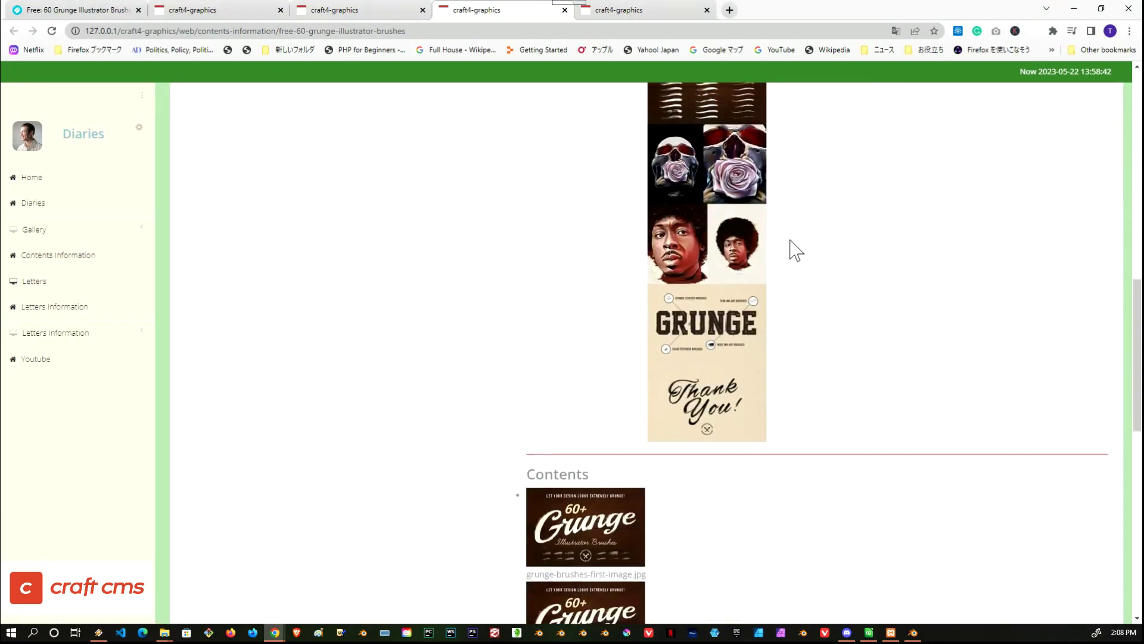
pyautogui.scroll(-2, 791, 239)
pyautogui.scroll(-2, 796, 256)
pyautogui.scroll(5, 843, 277)
pyautogui.scroll(-5, 841, 268)
pyautogui.scroll(-4, 828, 256)
pyautogui.scroll(-2, 804, 241)
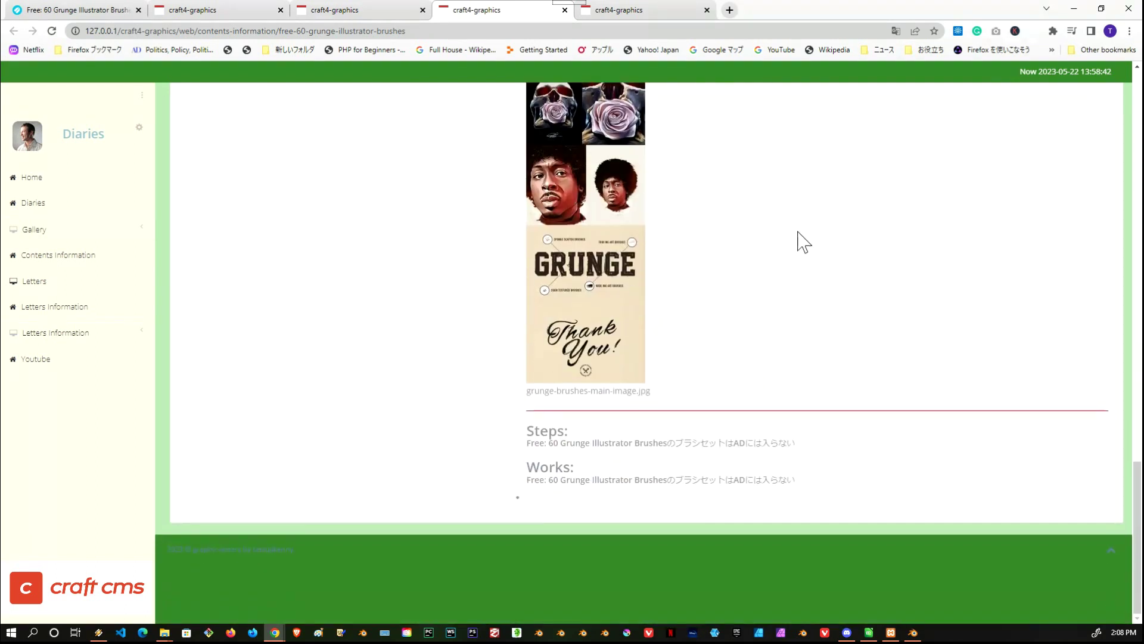
pyautogui.scroll(6, 685, 215)
pyautogui.scroll(5, 629, 131)
pyautogui.click(630, 10)
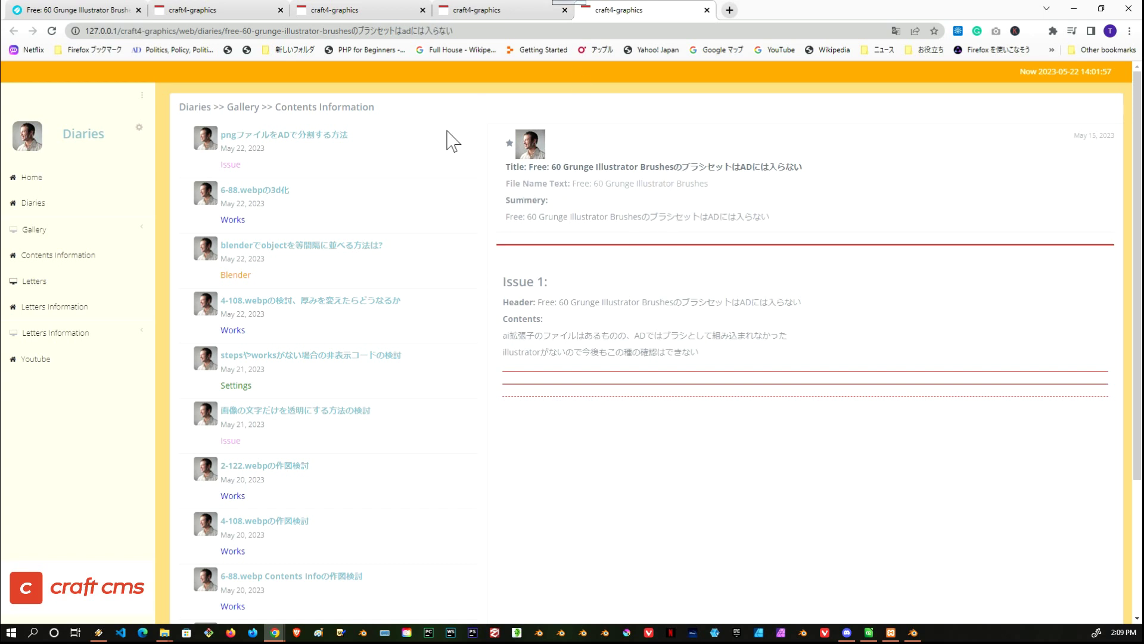
# - Return via the '60' search results to the DesignCuts product page, scrolled to the top
pyautogui.click(260, 15)
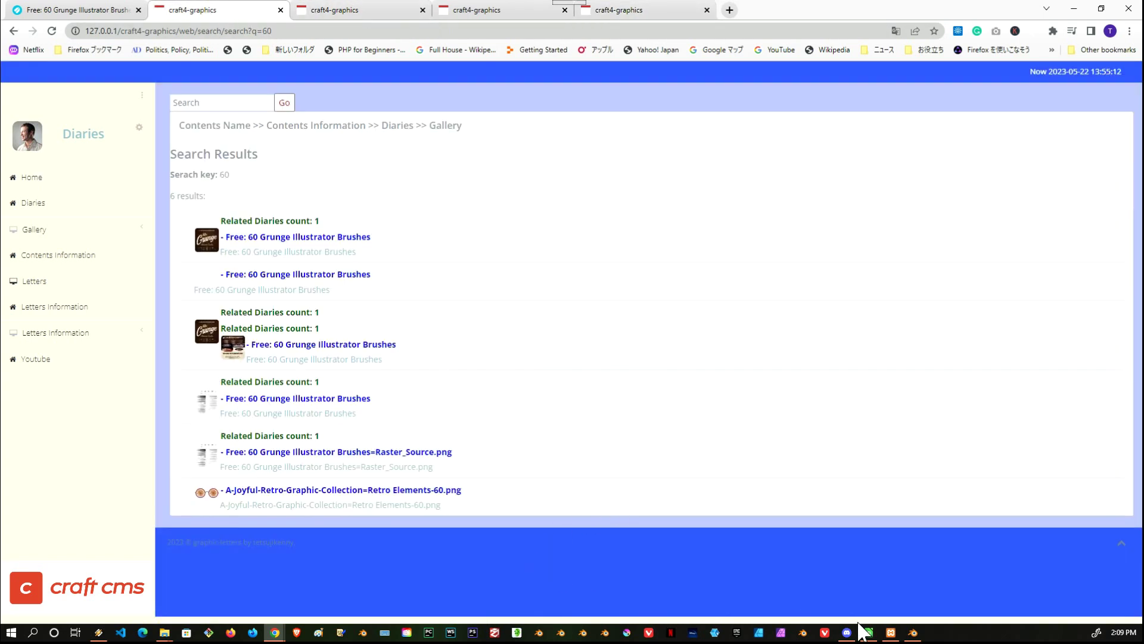
pyautogui.click(44, 10)
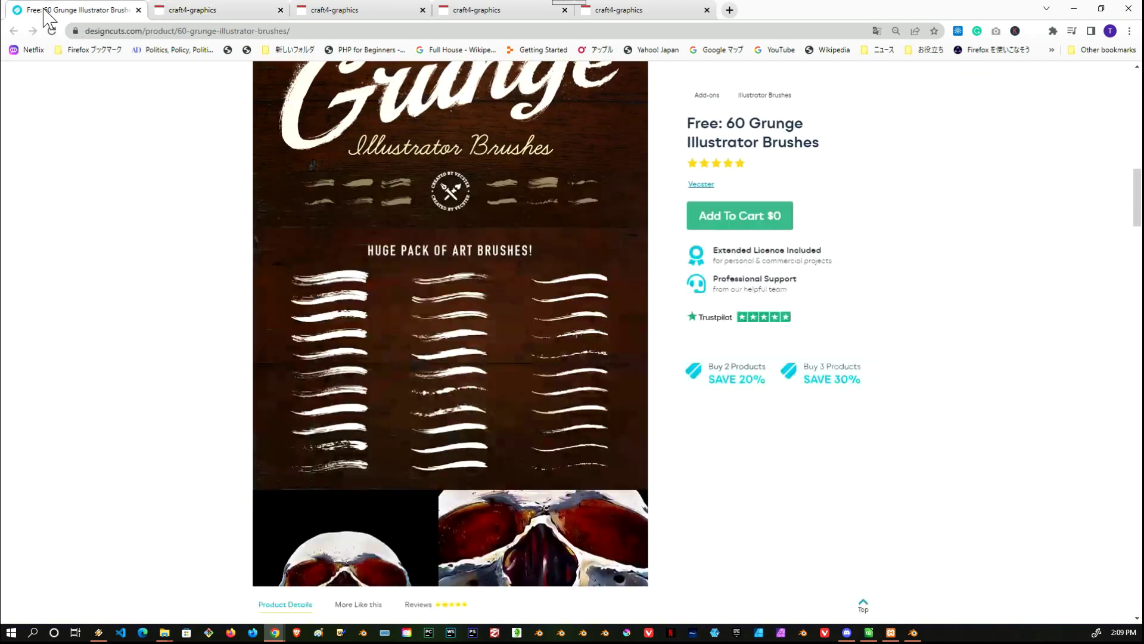
pyautogui.scroll(5, 799, 346)
pyautogui.scroll(4, 884, 459)
pyautogui.scroll(3, 830, 401)
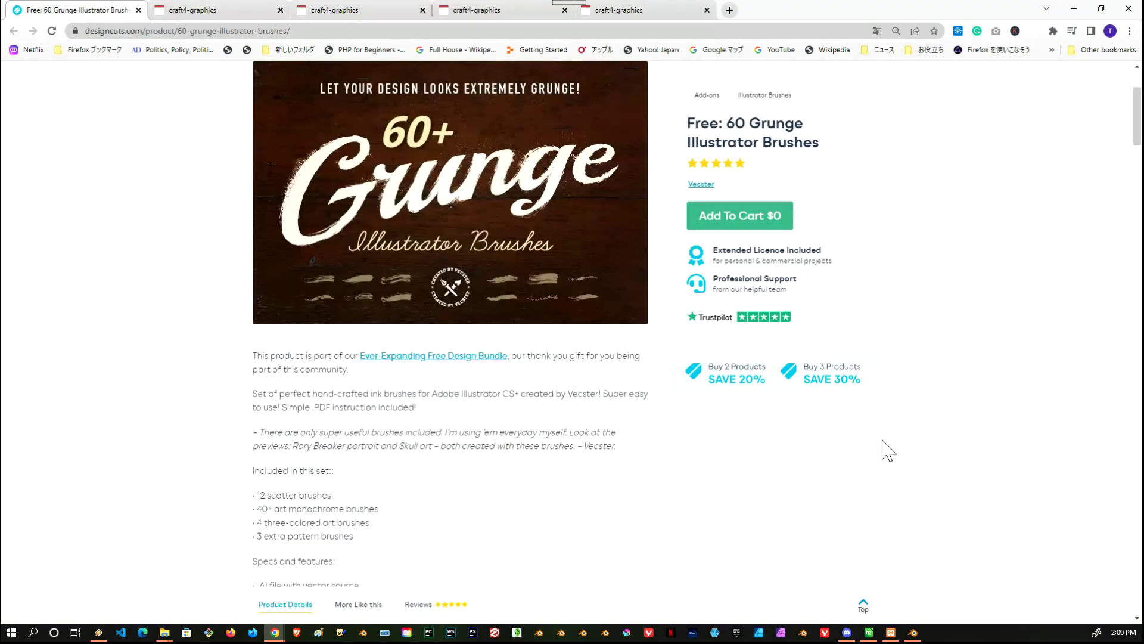
pyautogui.scroll(3, 884, 449)
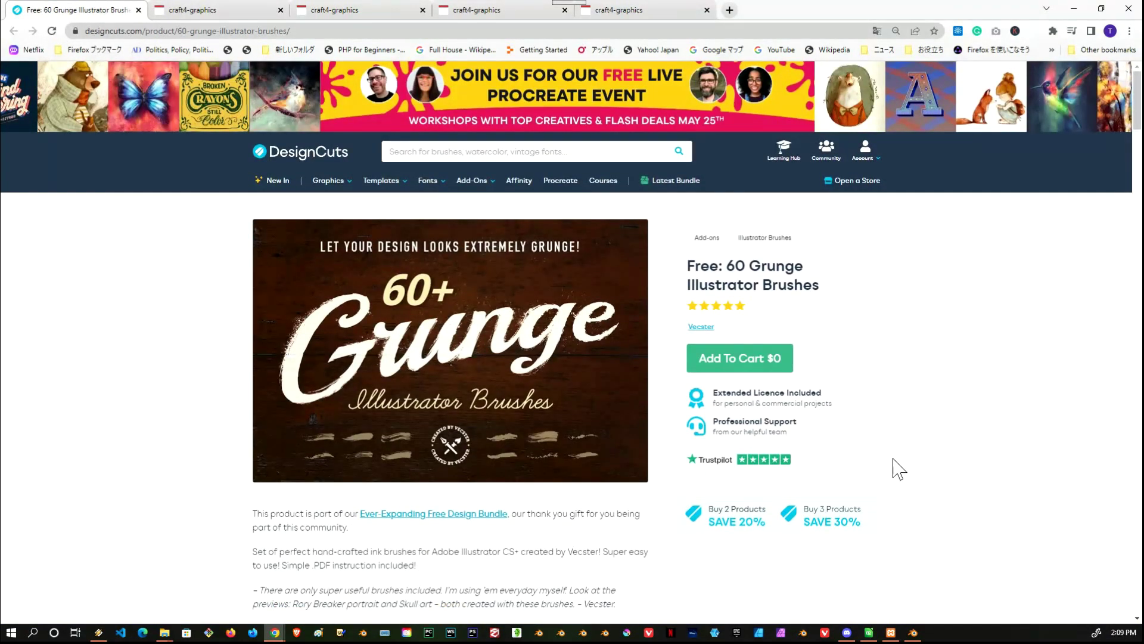